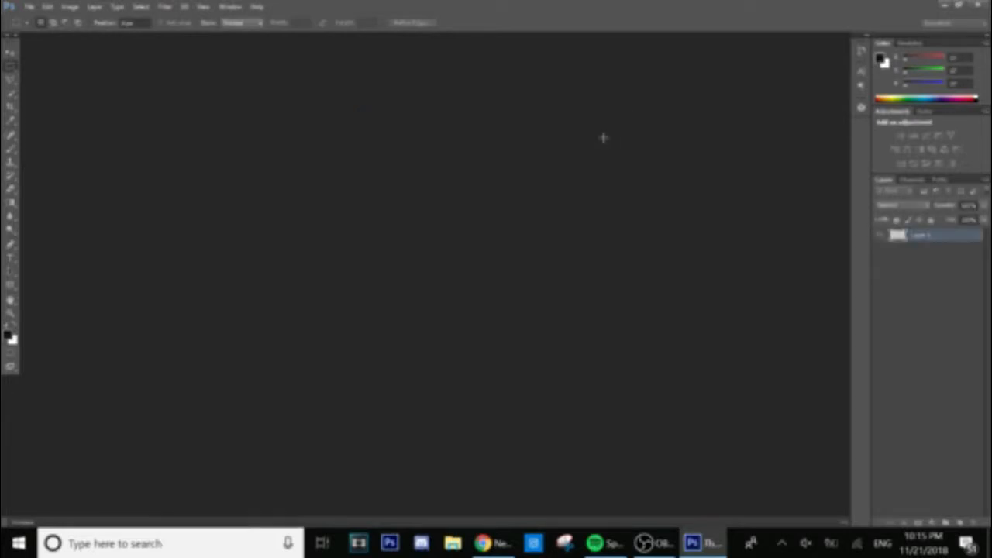
Select the Move tool and zoom the blank transparent canvas in and out.
{"action": "left_click", "coordinate": [12, 52]}
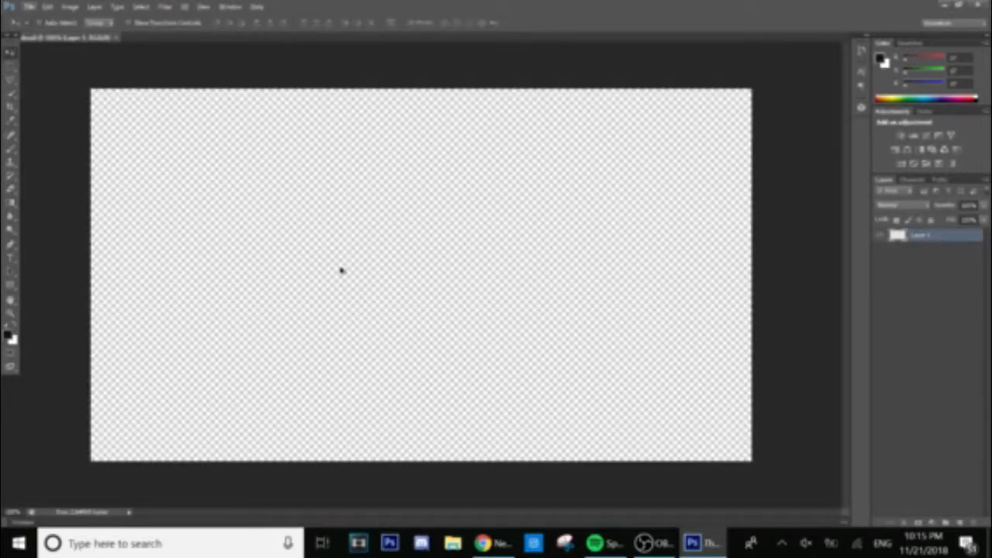
{"action": "scroll", "coordinate": [341, 270], "scroll_direction": "up", "scroll_amount": 2}
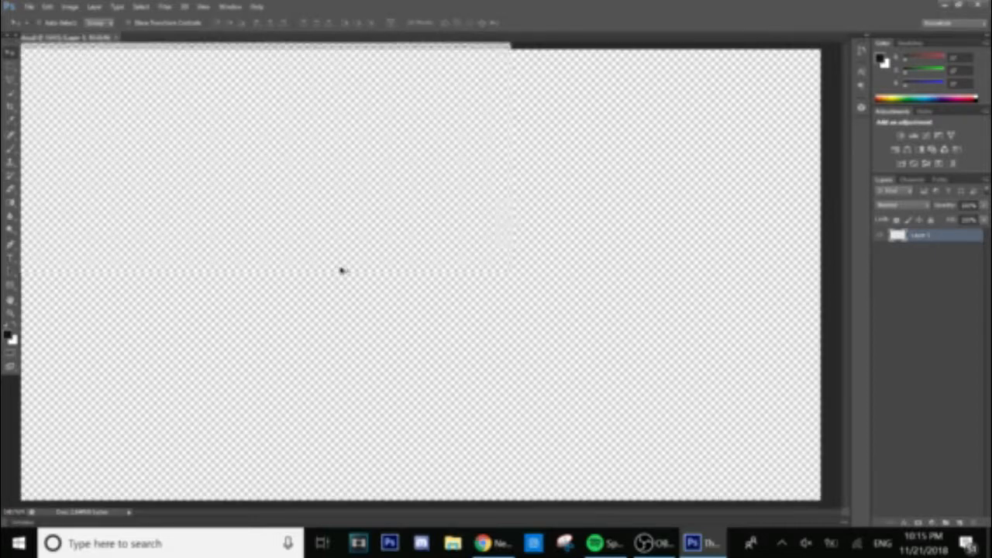
{"action": "scroll", "coordinate": [341, 270], "scroll_direction": "down", "scroll_amount": 3}
{"action": "scroll", "coordinate": [341, 270], "scroll_direction": "up", "scroll_amount": 2}
{"action": "scroll", "coordinate": [341, 270], "scroll_direction": "up", "scroll_amount": 1}
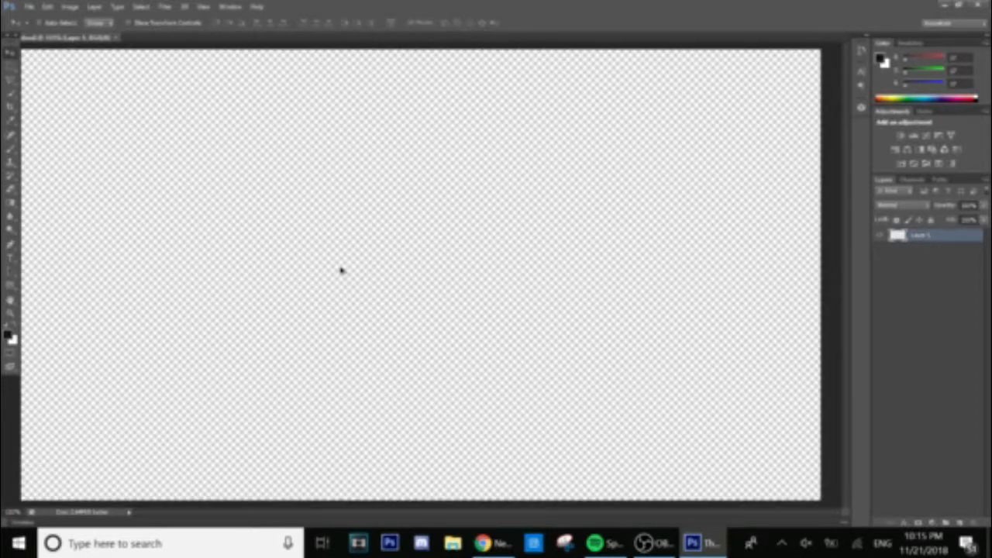
{"action": "scroll", "coordinate": [341, 269], "scroll_direction": "up", "scroll_amount": 1}
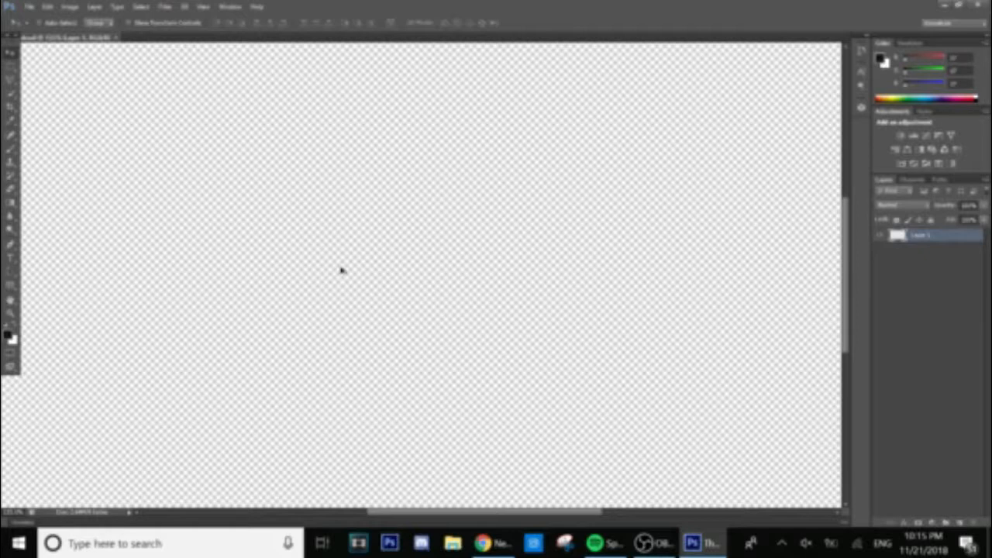
{"action": "scroll", "coordinate": [341, 269], "scroll_direction": "down", "scroll_amount": 2}
{"action": "scroll", "coordinate": [344, 248], "scroll_direction": "down", "scroll_amount": 1}
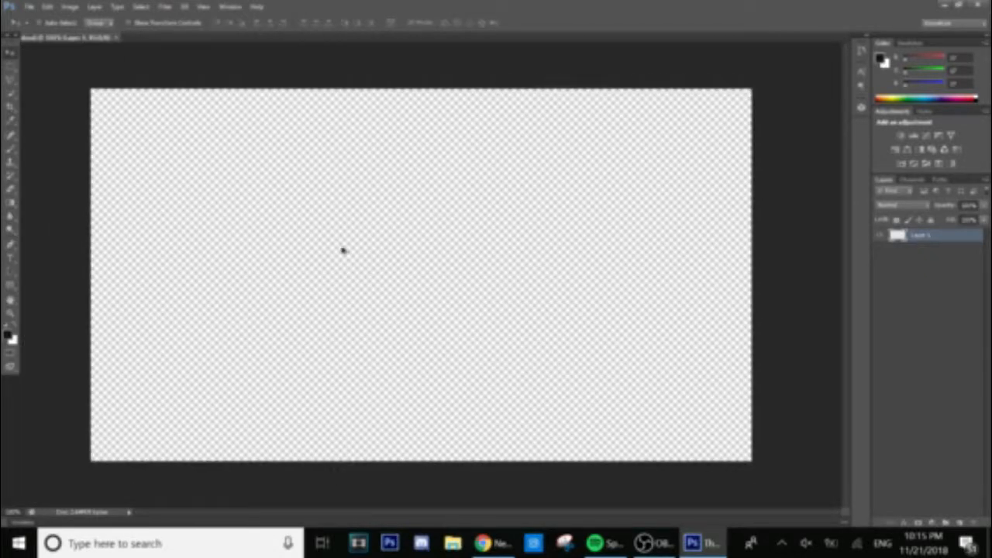
{"action": "scroll", "coordinate": [346, 239], "scroll_direction": "up", "scroll_amount": 1}
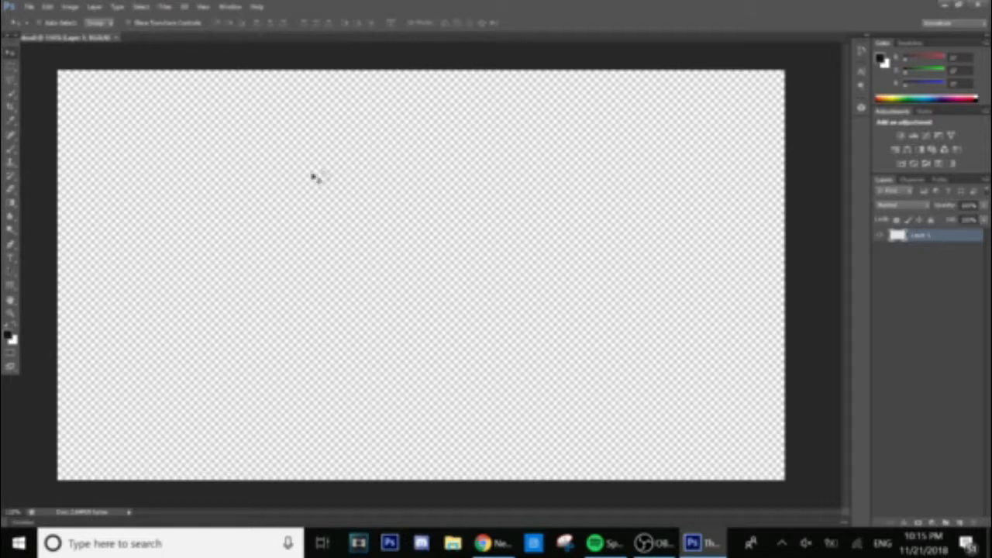
Search Yahoo Images for 'Forrest Background 1280 720'.
{"action": "left_click", "coordinate": [29, 7]}
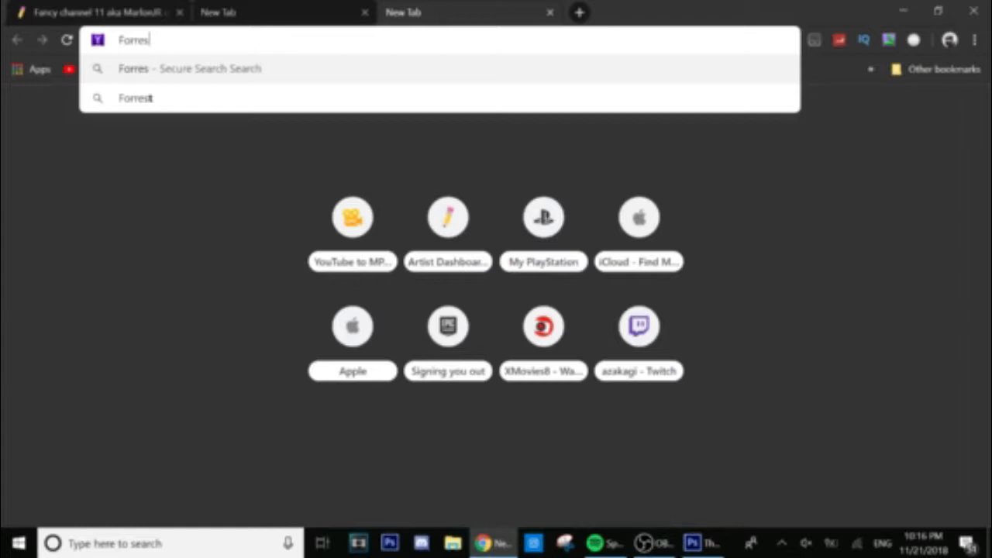
{"action": "type", "text": "t Ba"}
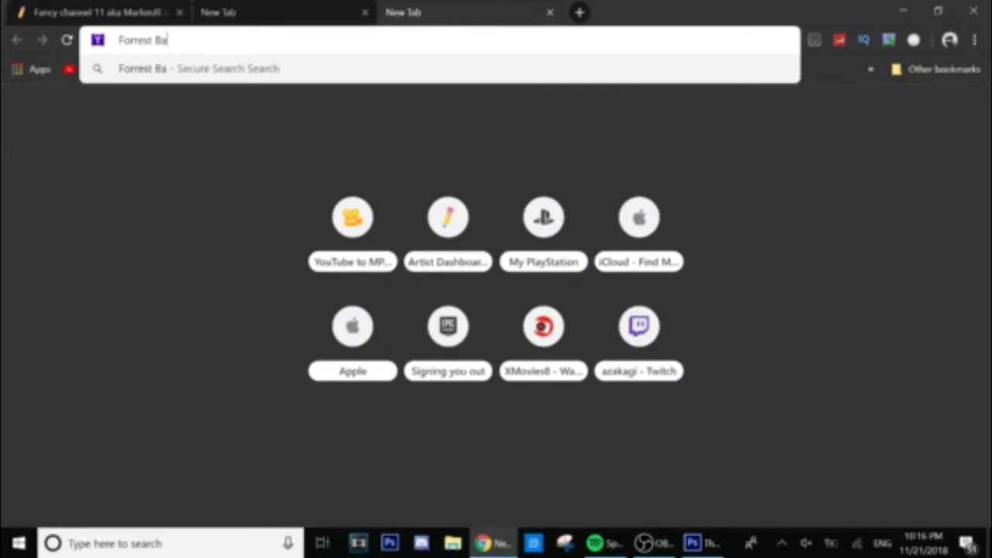
{"action": "type", "text": "ckgroung"}
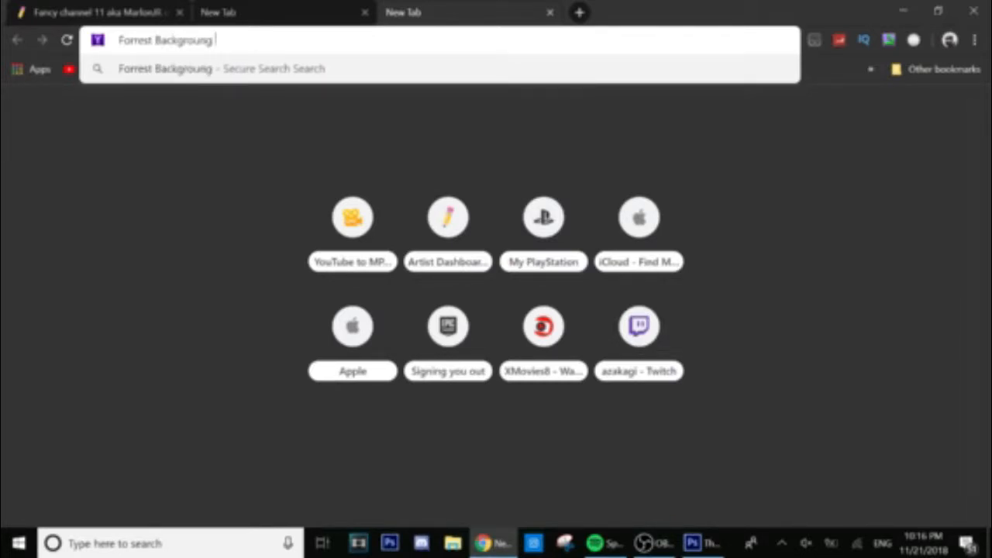
{"action": "key", "text": "BackSpace"}
{"action": "key", "text": "BackSpace"}
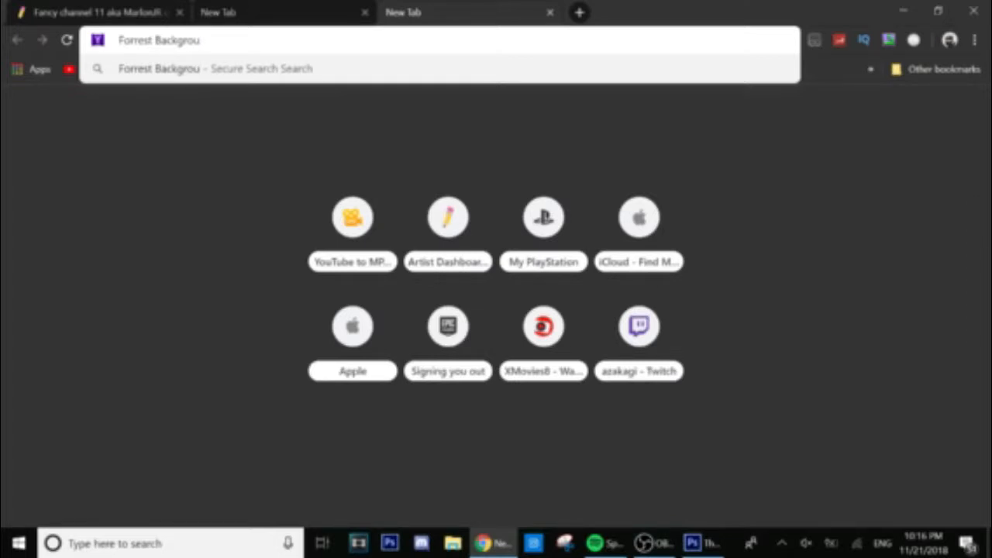
{"action": "type", "text": "nd"}
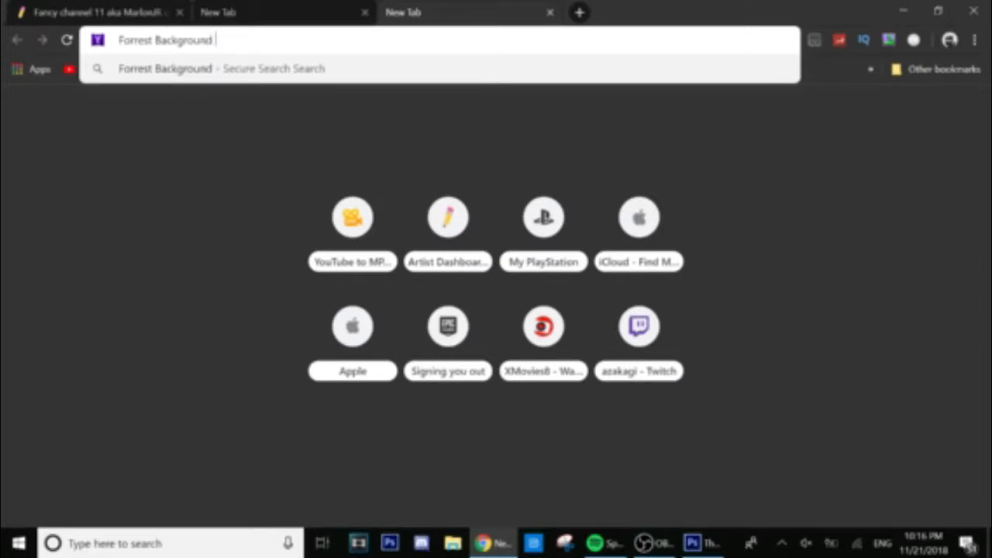
{"action": "type", "text": " 1280 720"}
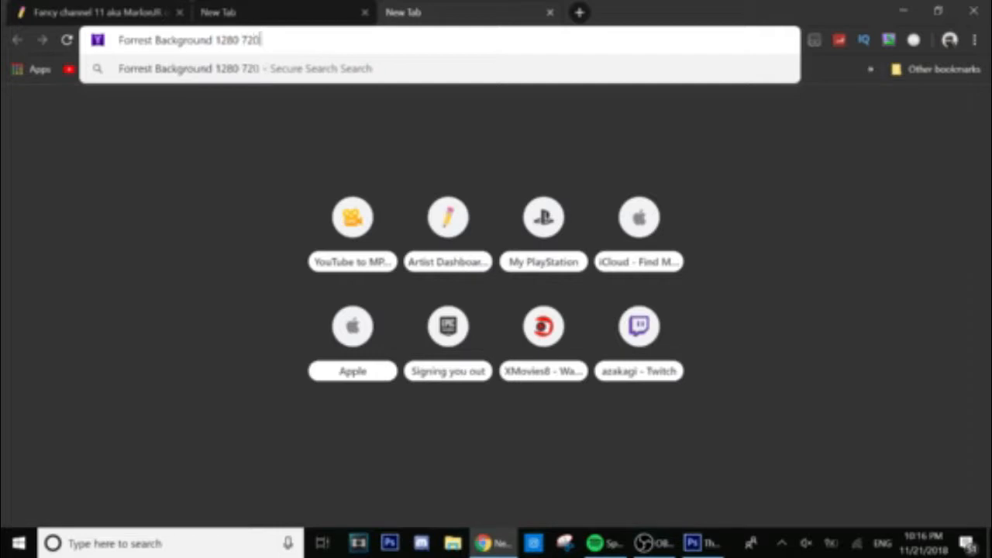
{"action": "key", "text": "Return"}
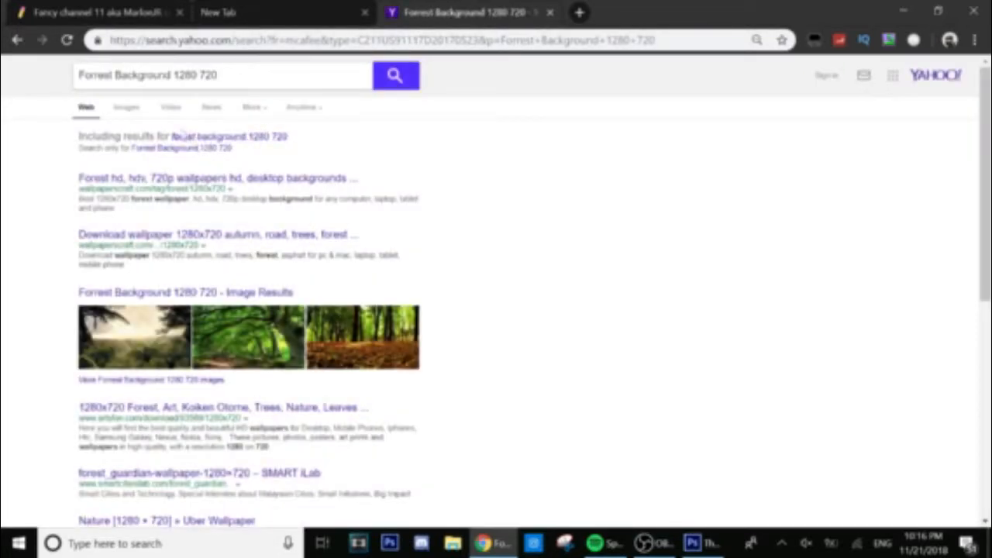
{"action": "left_click", "coordinate": [129, 107]}
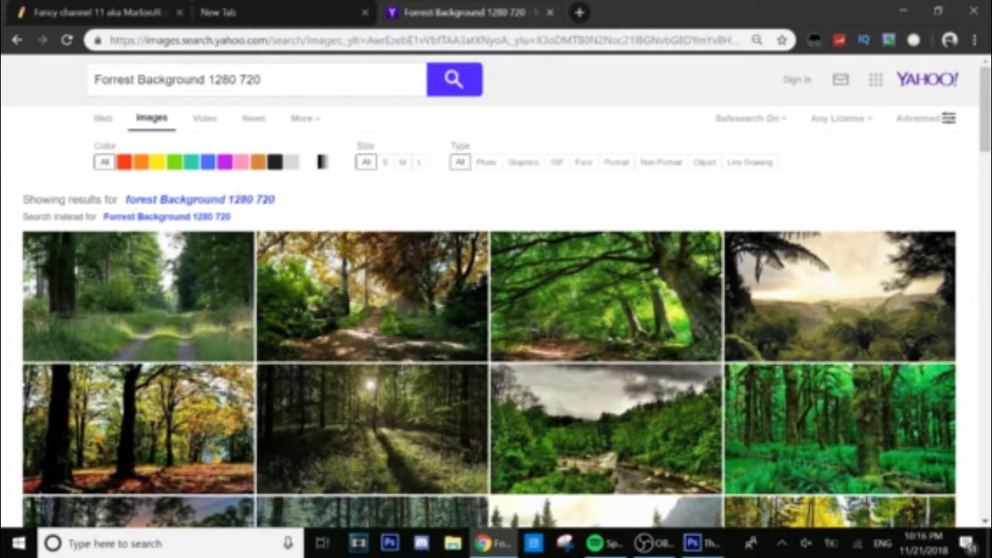
Copy the fern-covered hillside image from its large preview and return to Photoshop.
{"action": "left_click", "coordinate": [834, 255]}
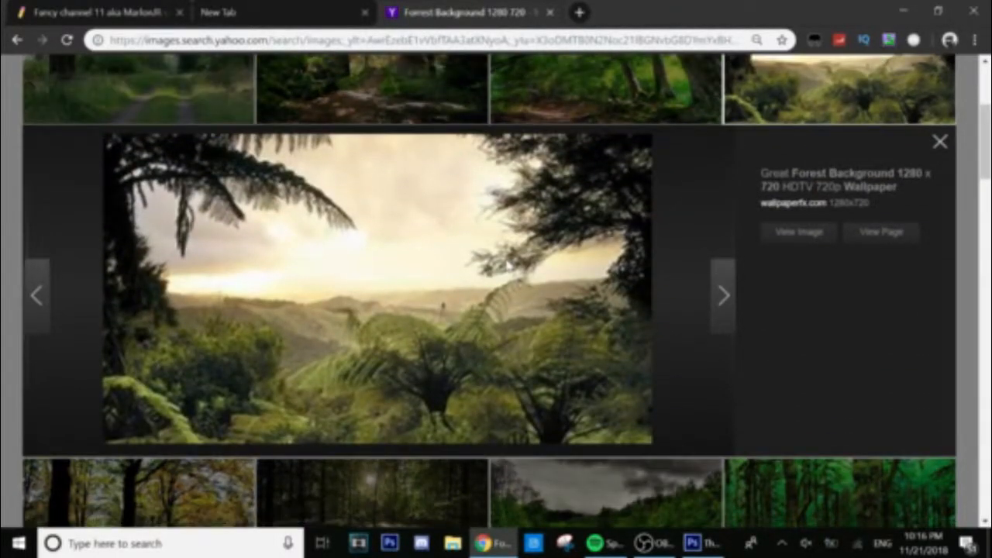
{"action": "scroll", "coordinate": [508, 265], "scroll_direction": "up", "scroll_amount": 3}
{"action": "scroll", "coordinate": [501, 161], "scroll_direction": "down", "scroll_amount": 5}
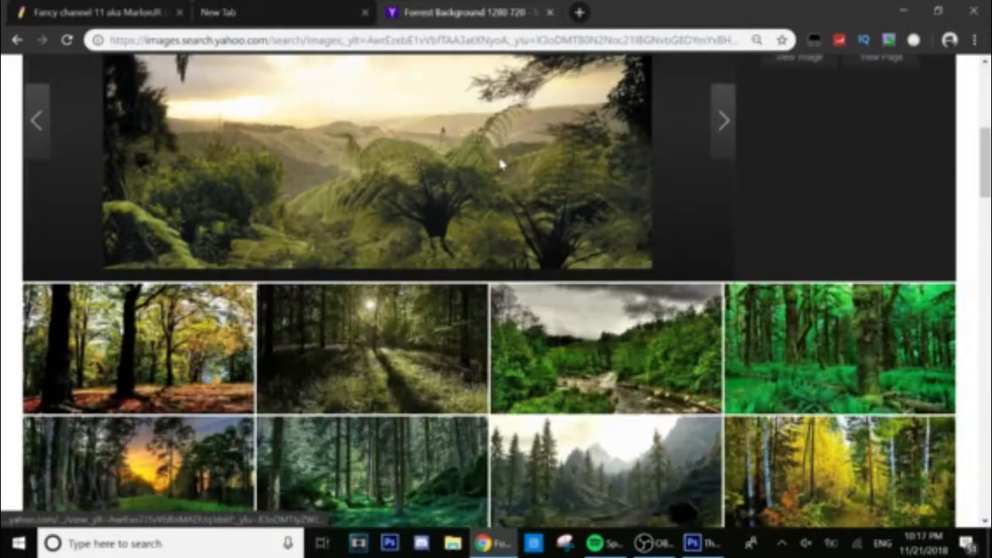
{"action": "right_click", "coordinate": [493, 162]}
{"action": "left_click", "coordinate": [514, 207]}
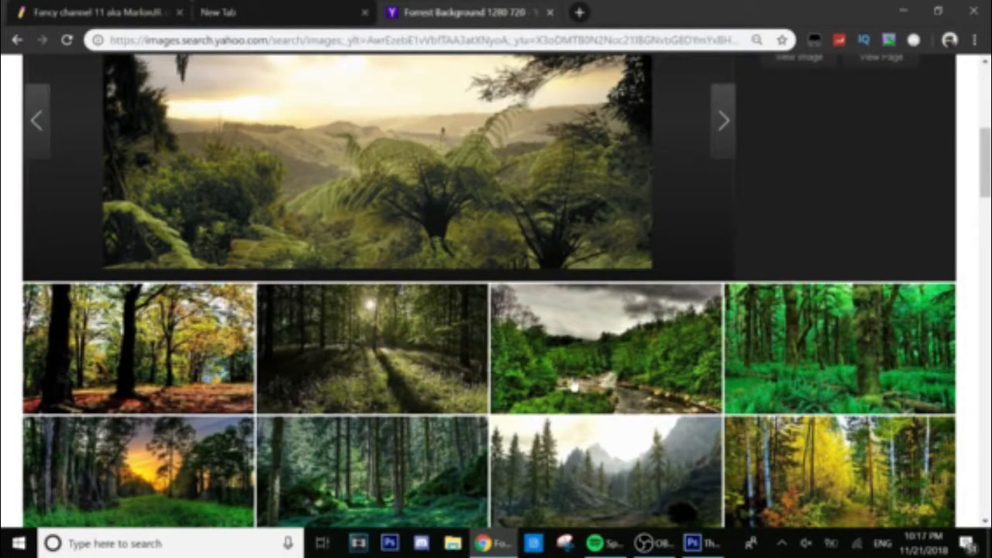
{"action": "right_click", "coordinate": [537, 243]}
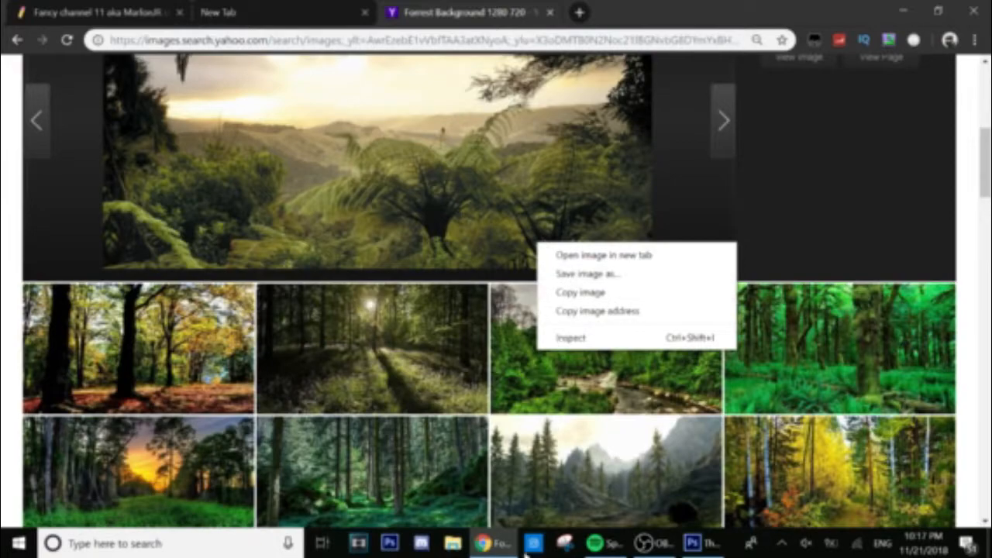
{"action": "left_click", "coordinate": [692, 543]}
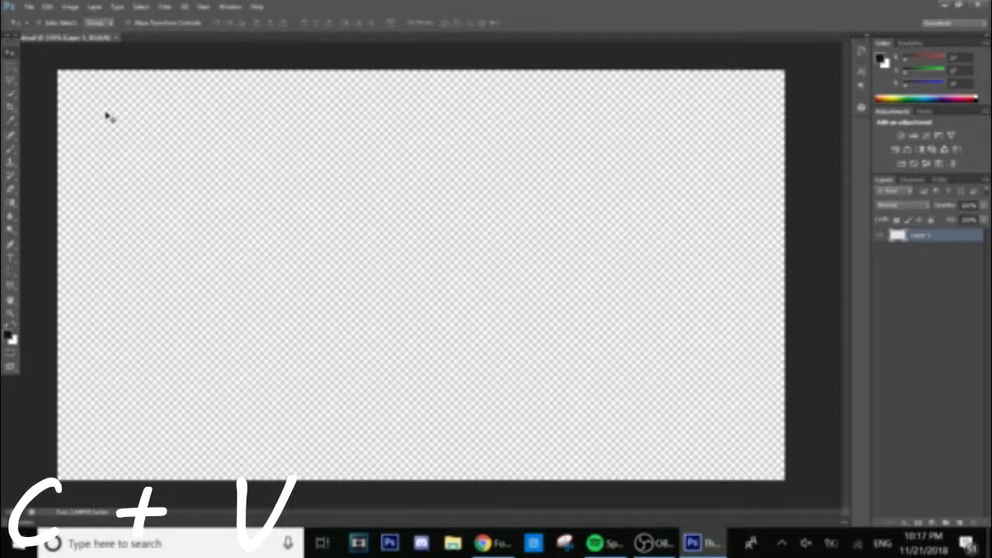
Paste the copied fern-valley forest photo into Layer 1.
{"action": "key", "text": "ctrl+v"}
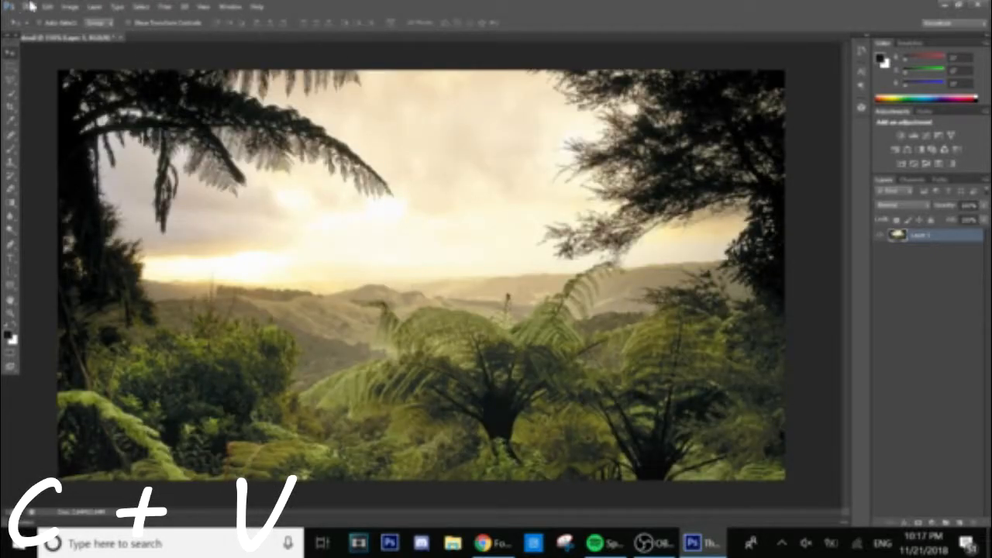
{"action": "left_click", "coordinate": [30, 7]}
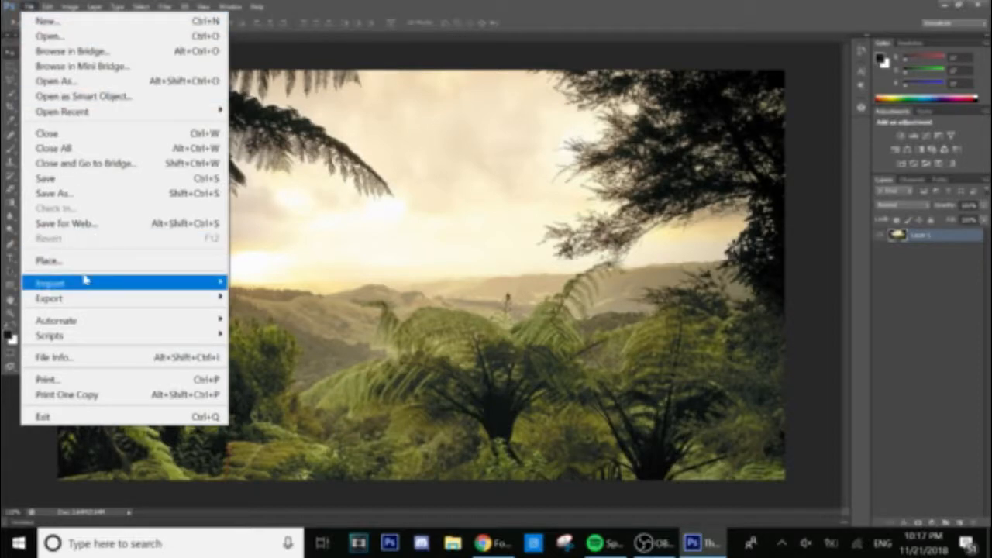
{"action": "left_click", "coordinate": [11, 54]}
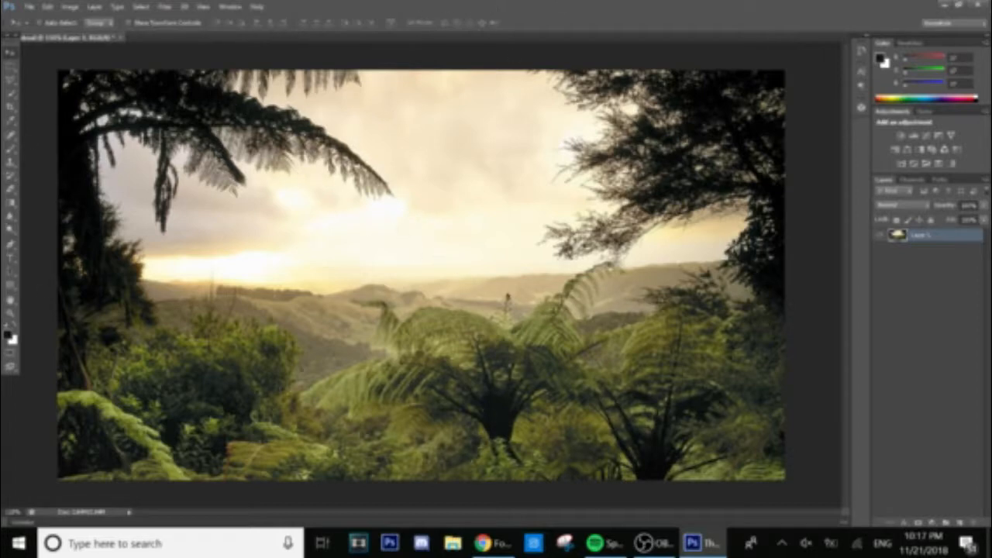
Apply a moderate-radius Gaussian Blur to the forest background.
{"action": "left_click", "coordinate": [162, 7]}
{"action": "mouse_move", "coordinate": [186, 103]}
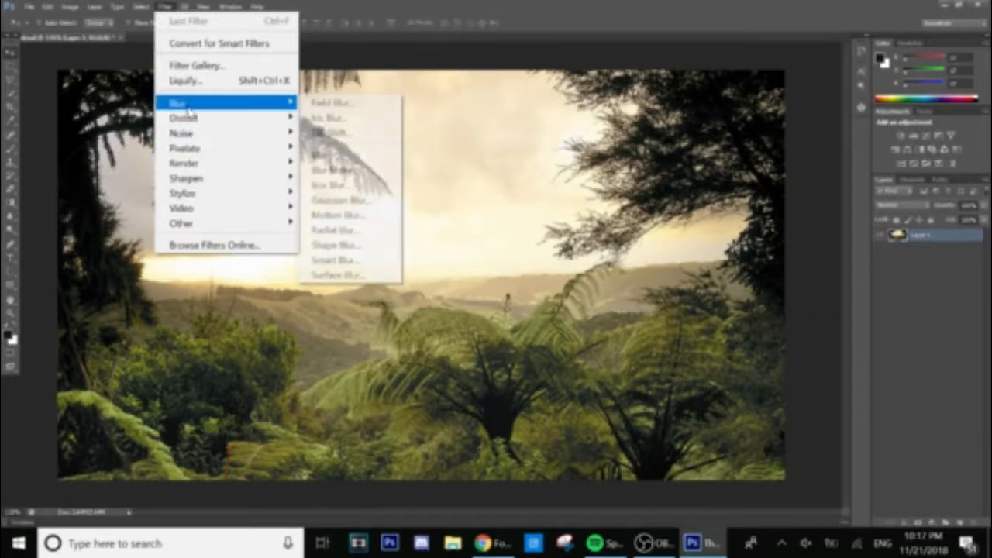
{"action": "left_click", "coordinate": [351, 202]}
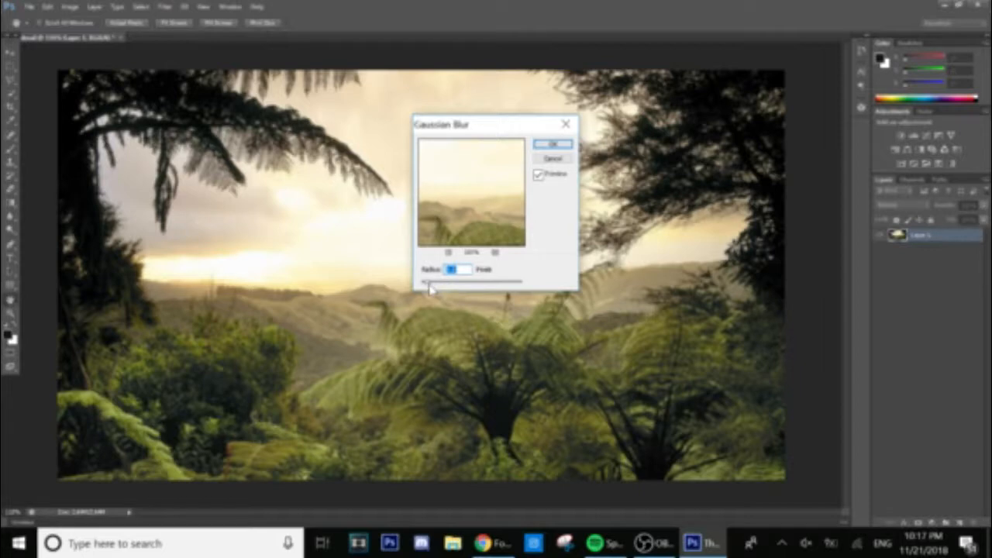
{"action": "left_click_drag", "start_coordinate": [430, 288], "coordinate": [440, 288]}
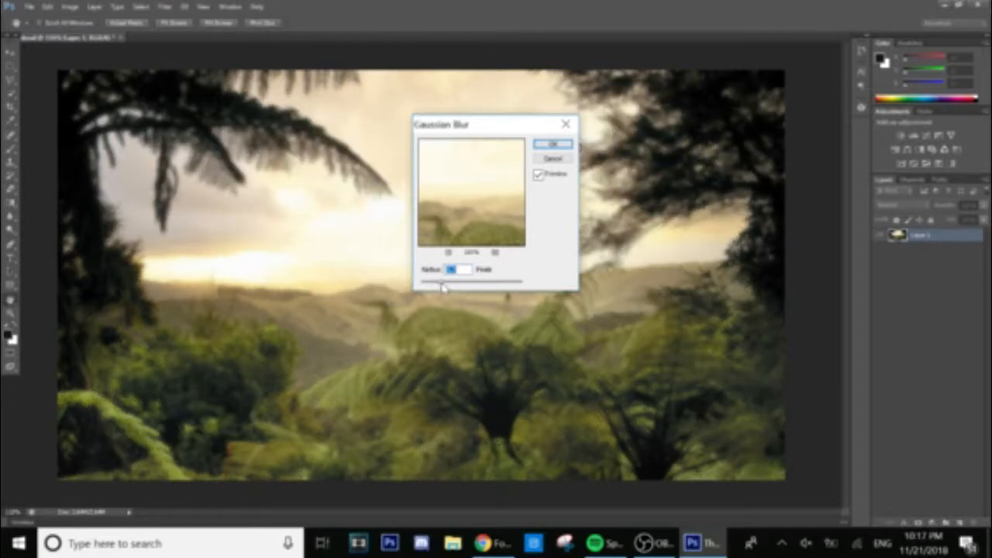
{"action": "left_click", "coordinate": [447, 285]}
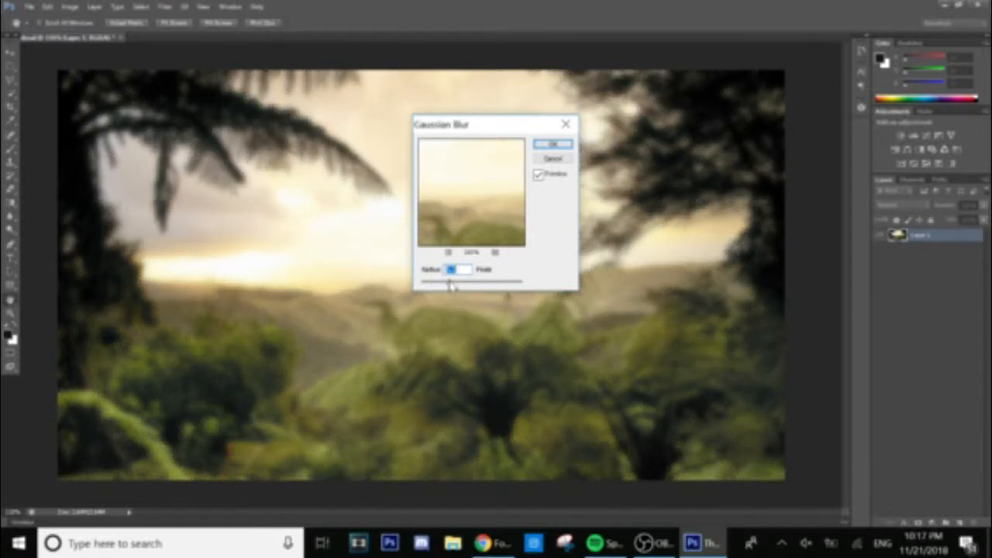
{"action": "left_click_drag", "start_coordinate": [452, 286], "coordinate": [458, 284]}
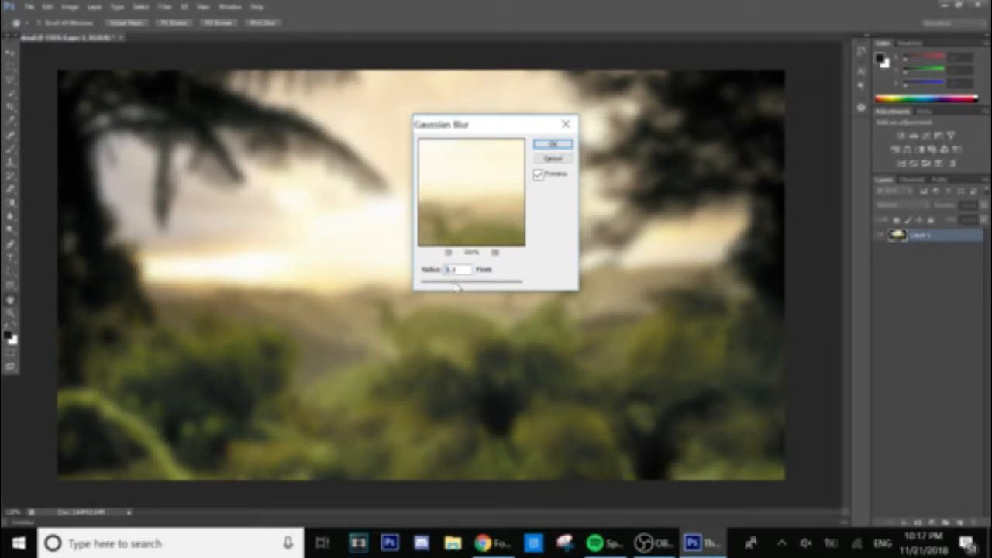
{"action": "left_click_drag", "start_coordinate": [457, 287], "coordinate": [456, 286]}
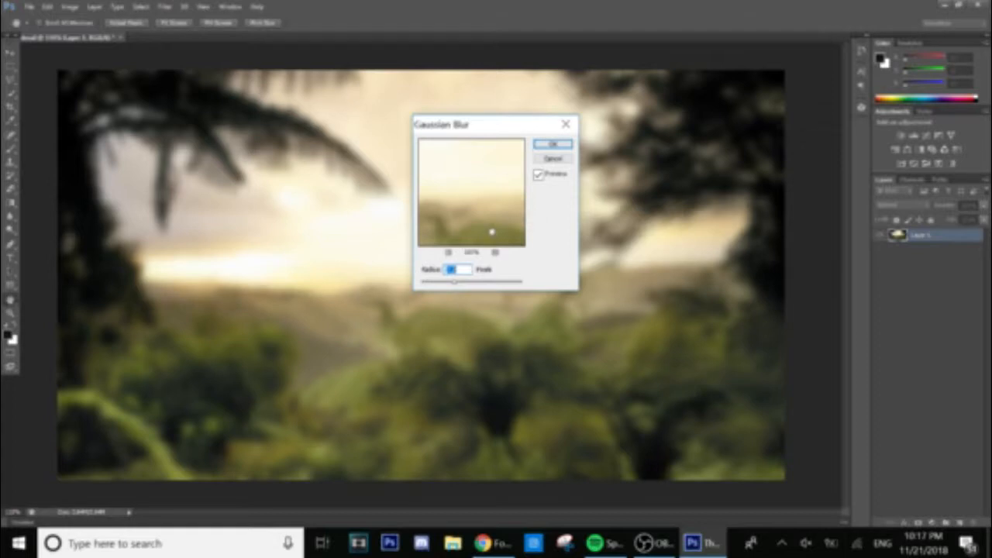
{"action": "left_click_drag", "start_coordinate": [491, 232], "coordinate": [447, 165]}
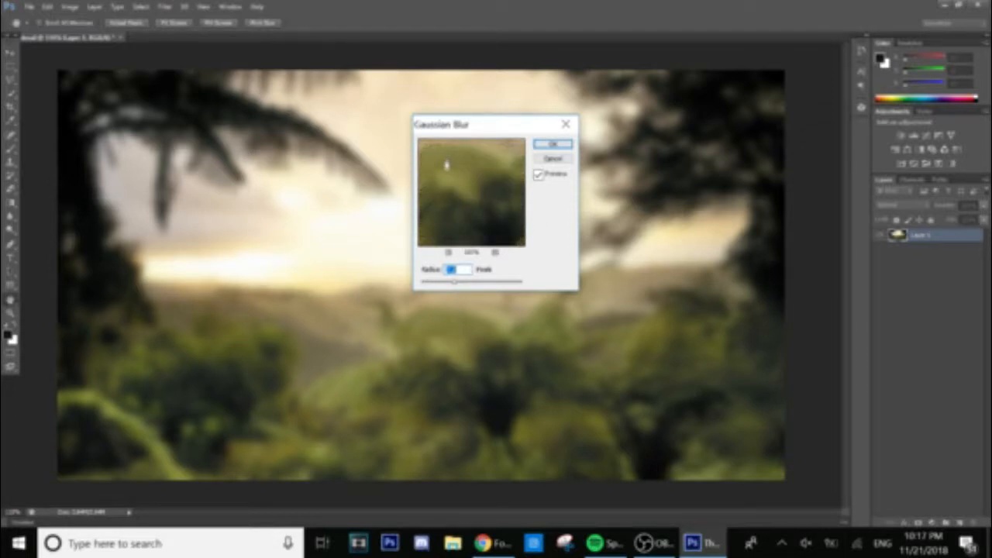
{"action": "left_click", "coordinate": [551, 144]}
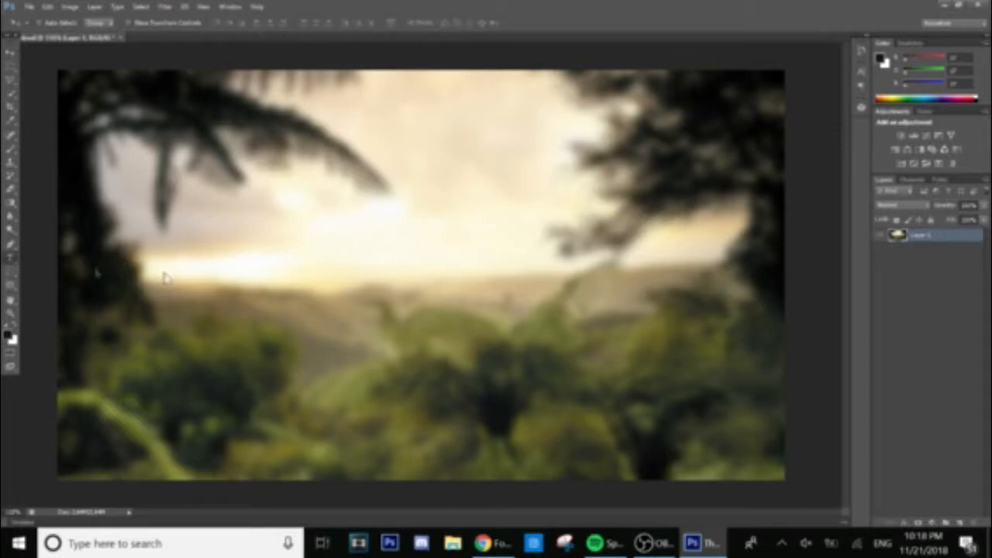
With the Horizontal Type tool, browse the installed fonts, then open a new browser tab.
{"action": "left_click", "coordinate": [5, 245]}
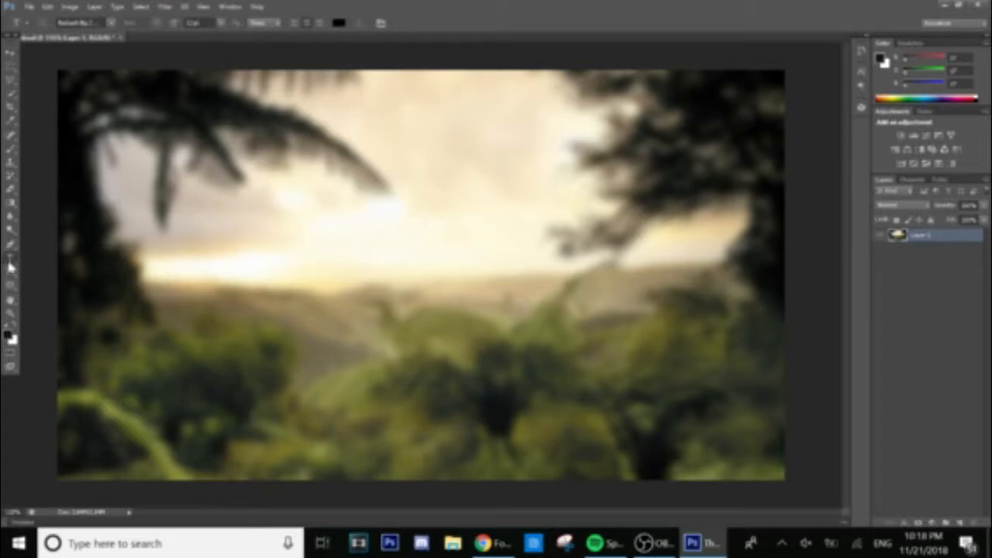
{"action": "left_click", "coordinate": [111, 25]}
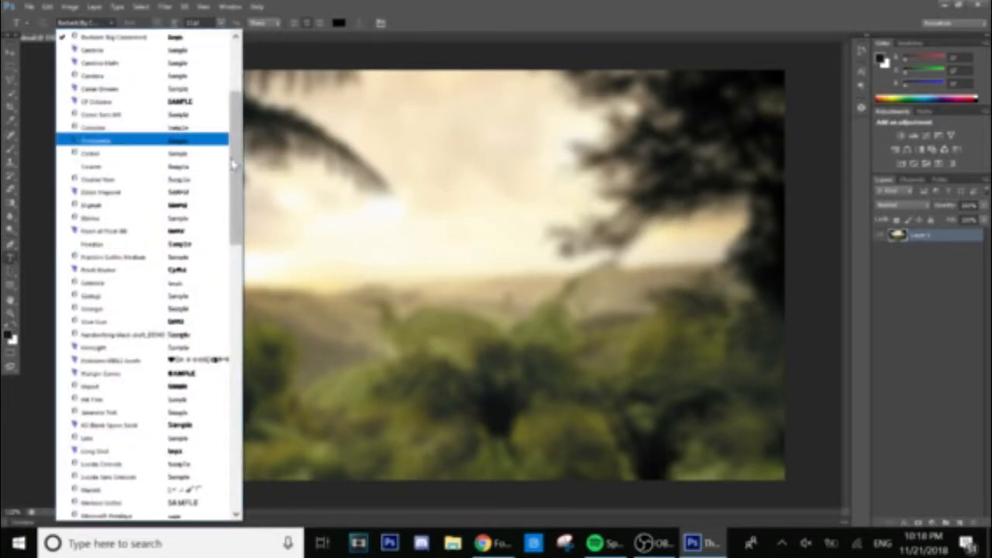
{"action": "scroll", "coordinate": [238, 198], "scroll_direction": "down", "scroll_amount": 1}
{"action": "left_click_drag", "start_coordinate": [237, 198], "coordinate": [249, 112]}
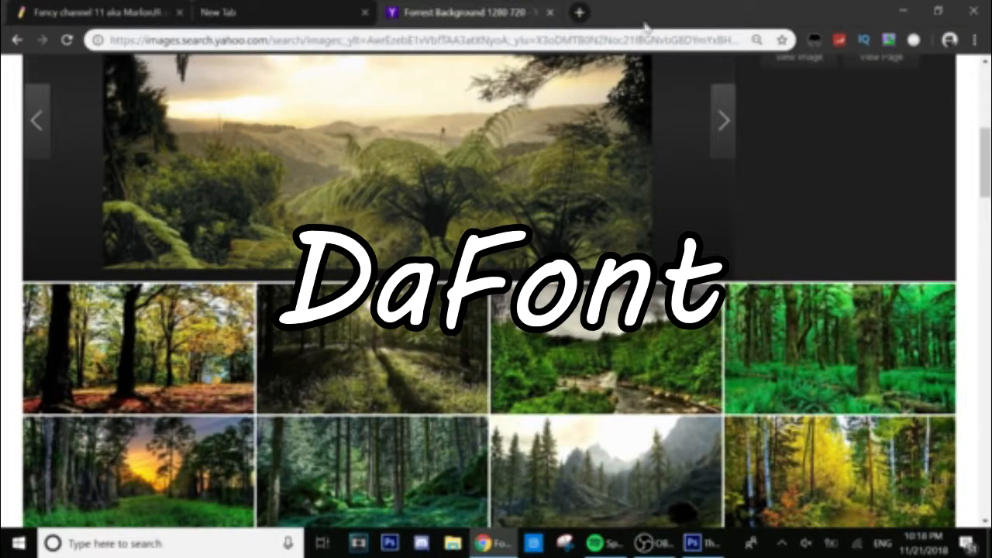
{"action": "left_click", "coordinate": [580, 13]}
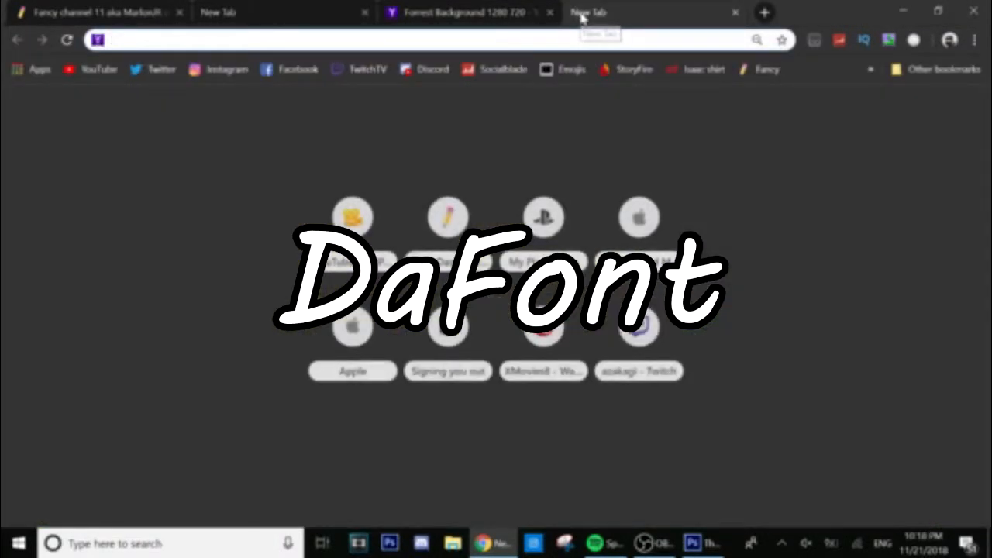
Go to dafont.com and scroll through its homepage.
{"action": "type", "text": "Dafont"}
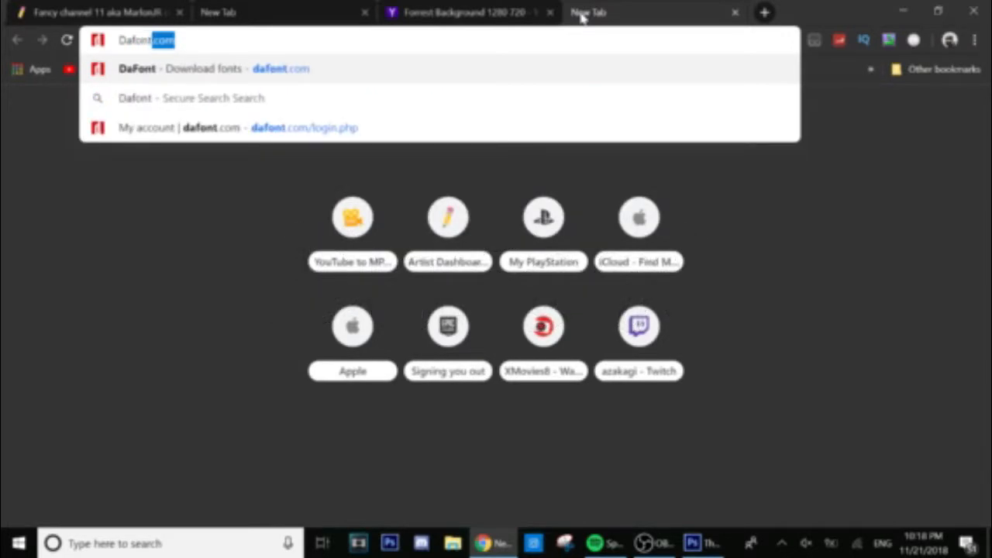
{"action": "key", "text": "Return"}
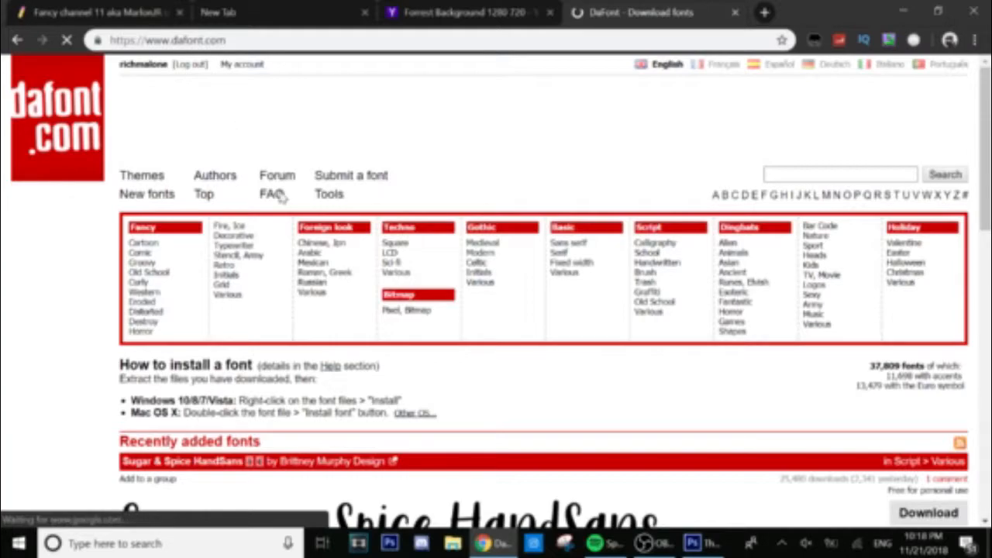
{"action": "scroll", "coordinate": [380, 308], "scroll_direction": "down", "scroll_amount": 7}
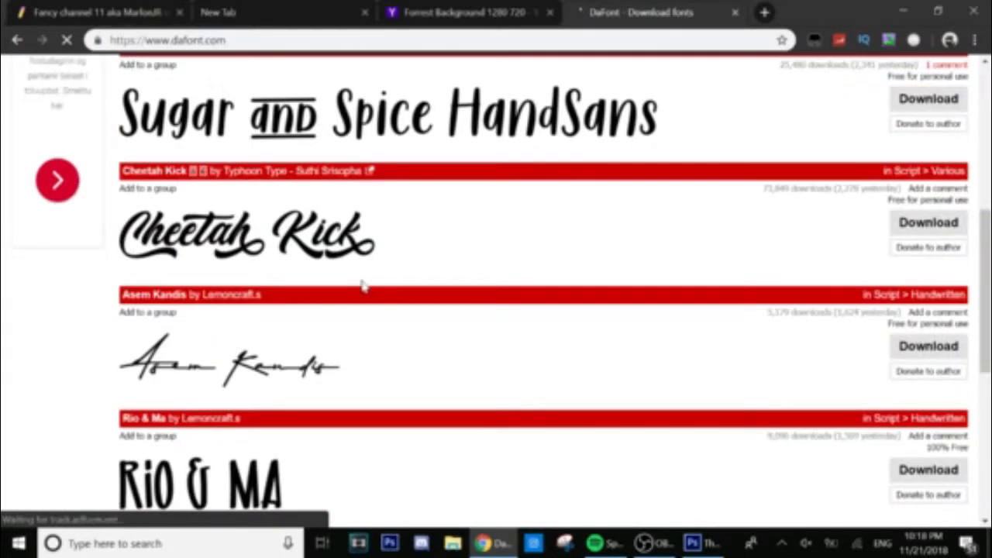
{"action": "scroll", "coordinate": [364, 286], "scroll_direction": "down", "scroll_amount": 5}
{"action": "scroll", "coordinate": [365, 243], "scroll_direction": "up", "scroll_amount": 5}
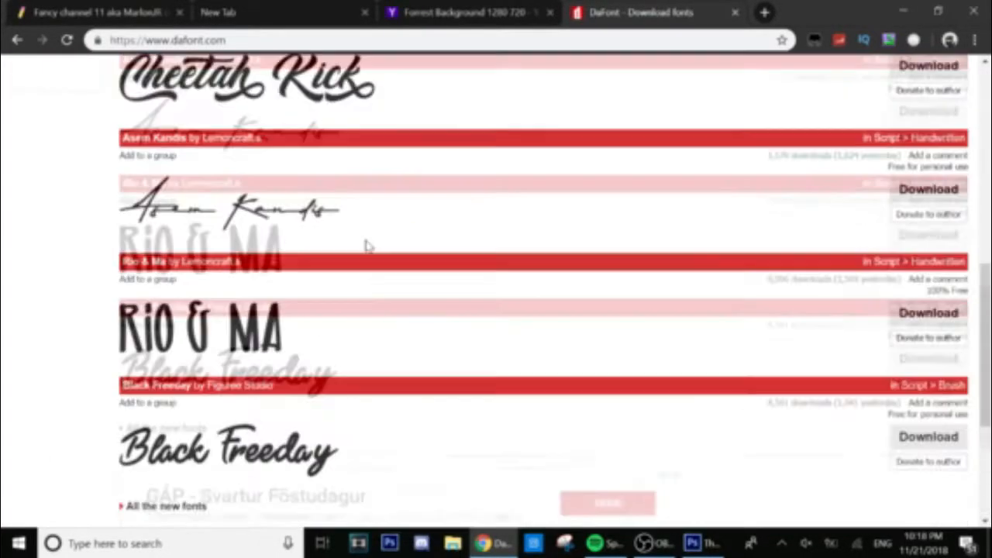
{"action": "scroll", "coordinate": [369, 247], "scroll_direction": "up", "scroll_amount": 5}
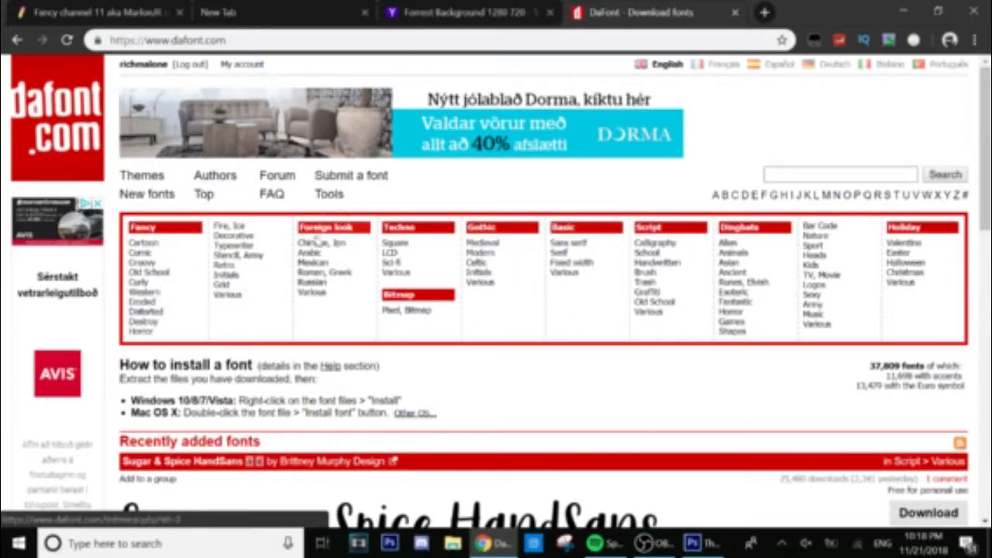
Browse DaFont's Arabic and Cartoon font categories.
{"action": "left_click", "coordinate": [333, 261]}
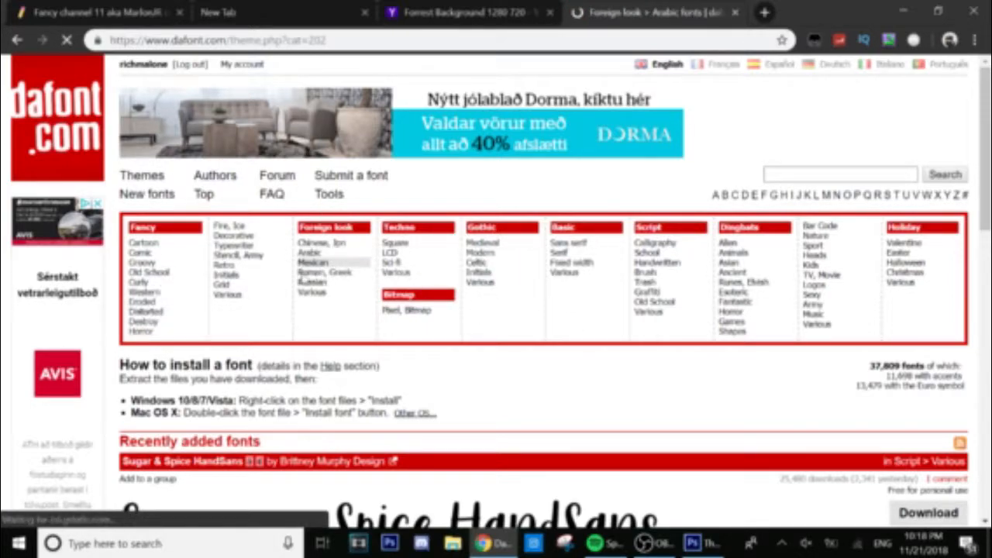
{"action": "scroll", "coordinate": [361, 328], "scroll_direction": "down", "scroll_amount": 5}
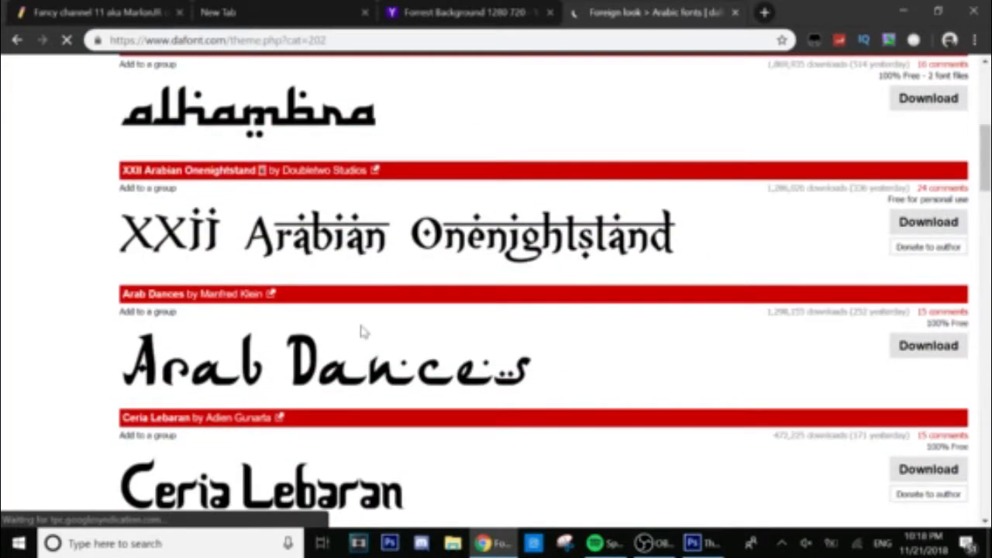
{"action": "scroll", "coordinate": [359, 331], "scroll_direction": "up", "scroll_amount": 5}
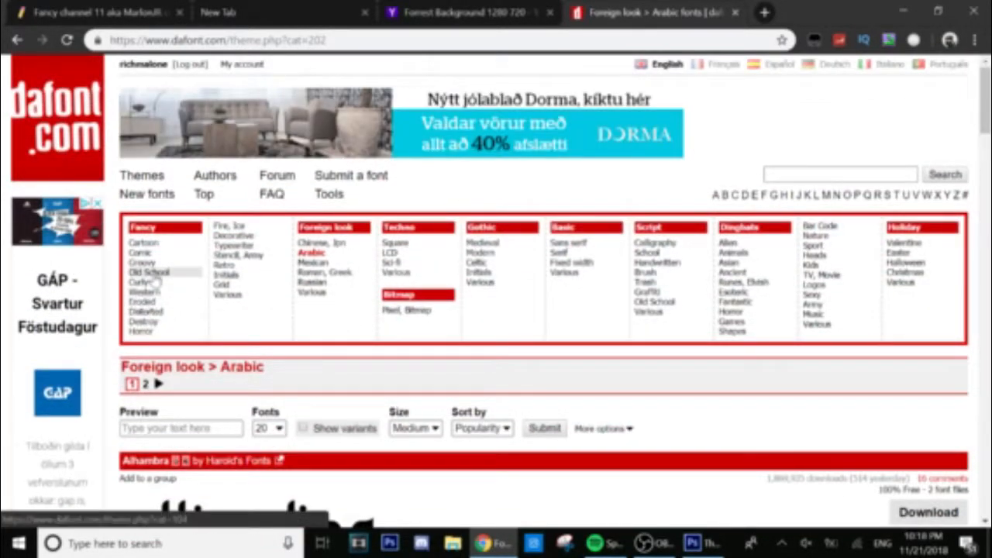
{"action": "left_click", "coordinate": [155, 245]}
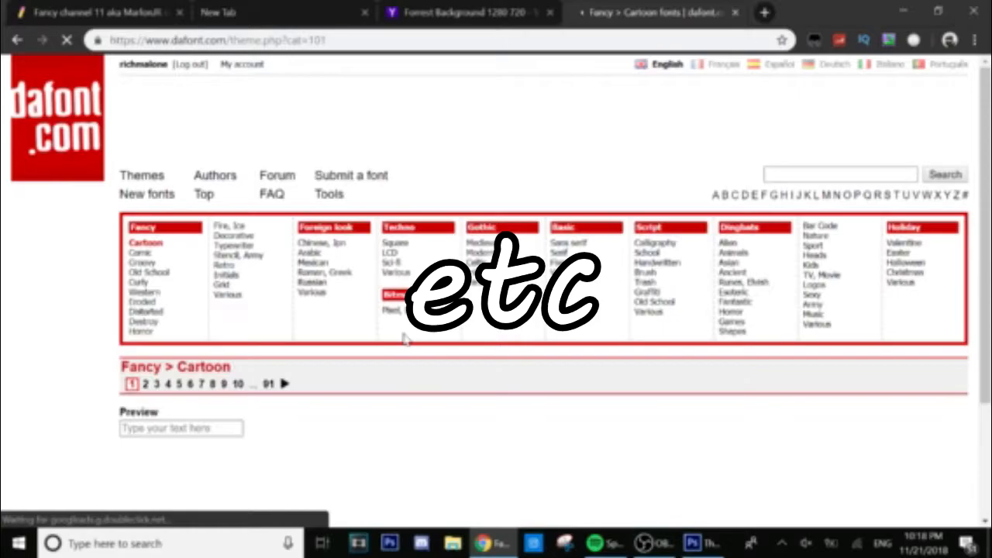
{"action": "scroll", "coordinate": [402, 337], "scroll_direction": "down", "scroll_amount": 5}
{"action": "scroll", "coordinate": [403, 341], "scroll_direction": "down", "scroll_amount": 5}
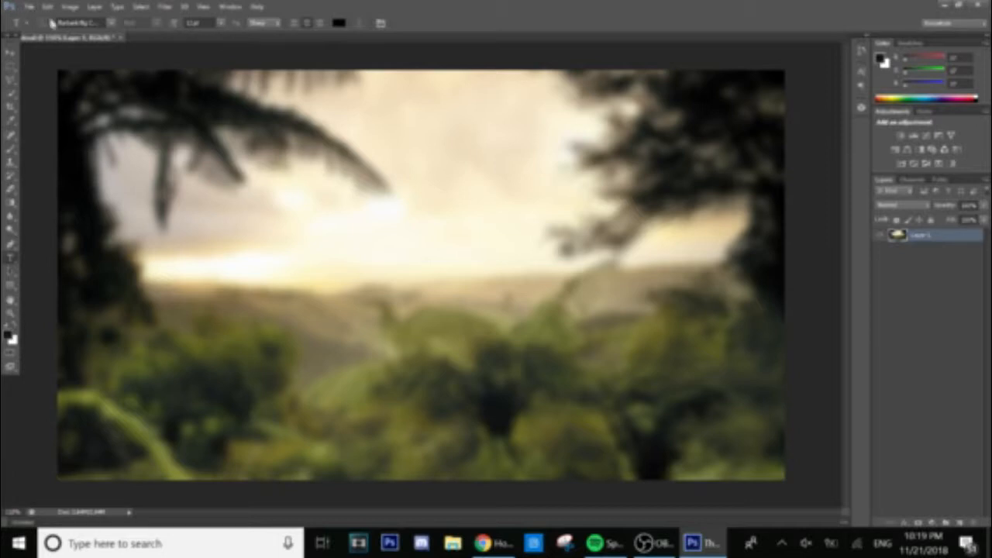
Keep the Bauhaus font and place a text insertion point on the canvas.
{"action": "left_click", "coordinate": [112, 23]}
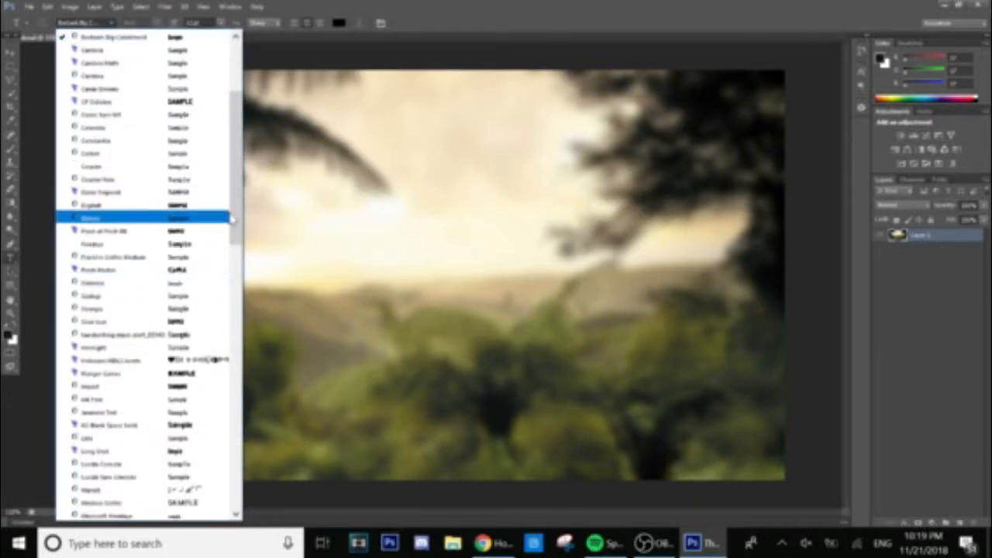
{"action": "left_click_drag", "start_coordinate": [232, 214], "coordinate": [258, 116]}
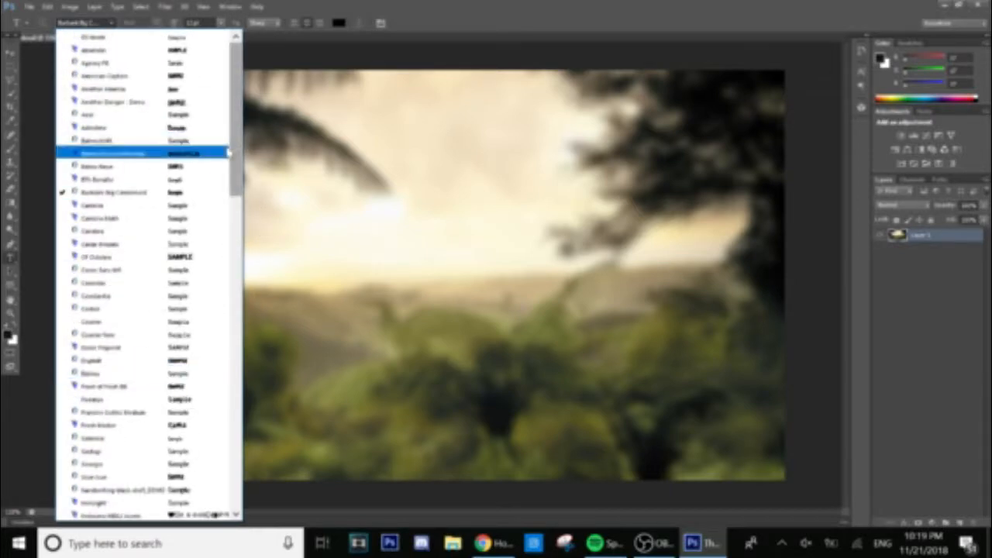
{"action": "left_click", "coordinate": [167, 193]}
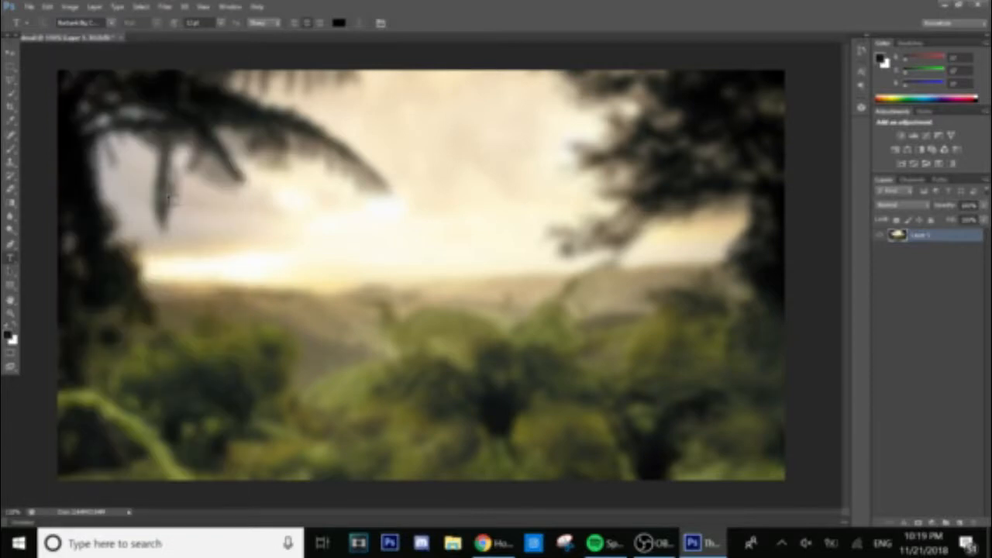
{"action": "left_click", "coordinate": [110, 25]}
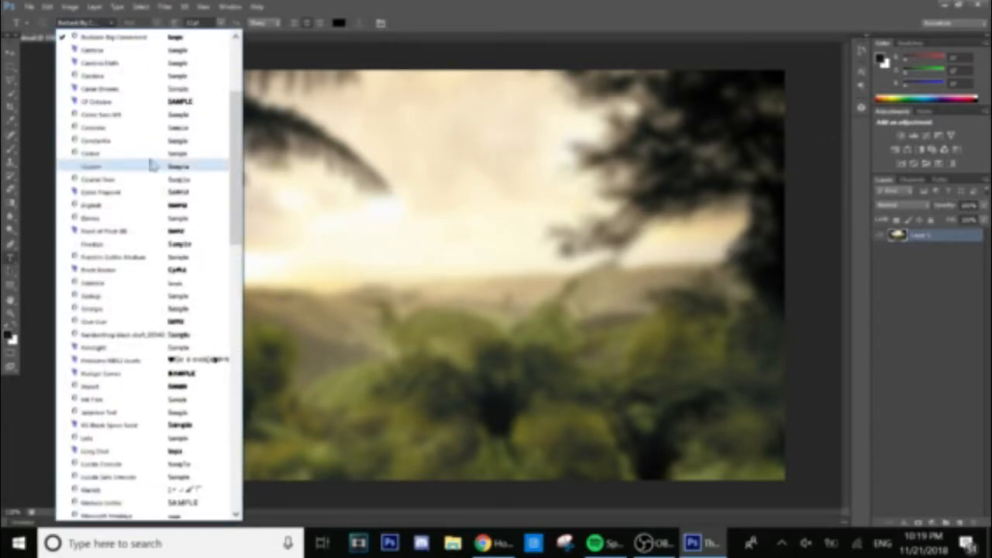
{"action": "scroll", "coordinate": [234, 195], "scroll_direction": "up", "scroll_amount": 4}
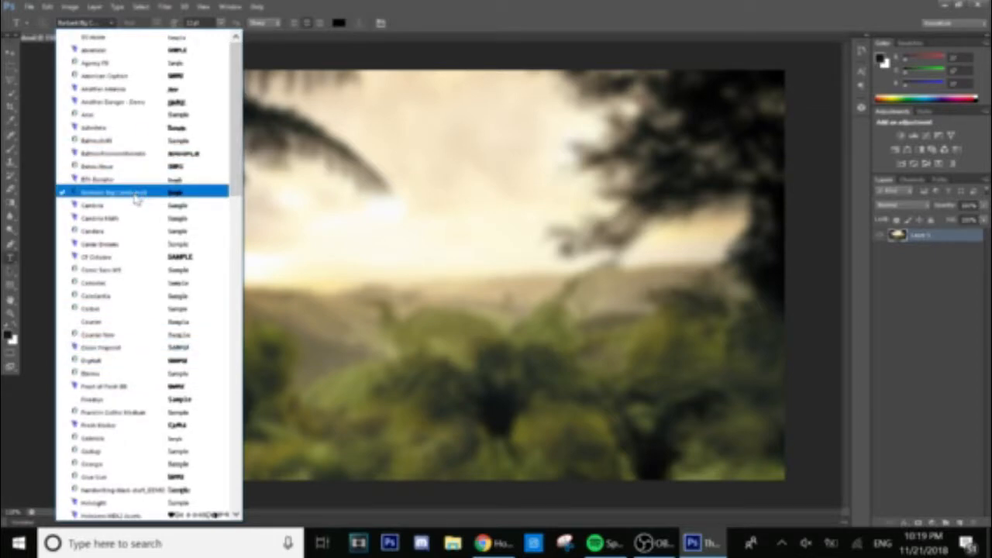
{"action": "left_click", "coordinate": [143, 194]}
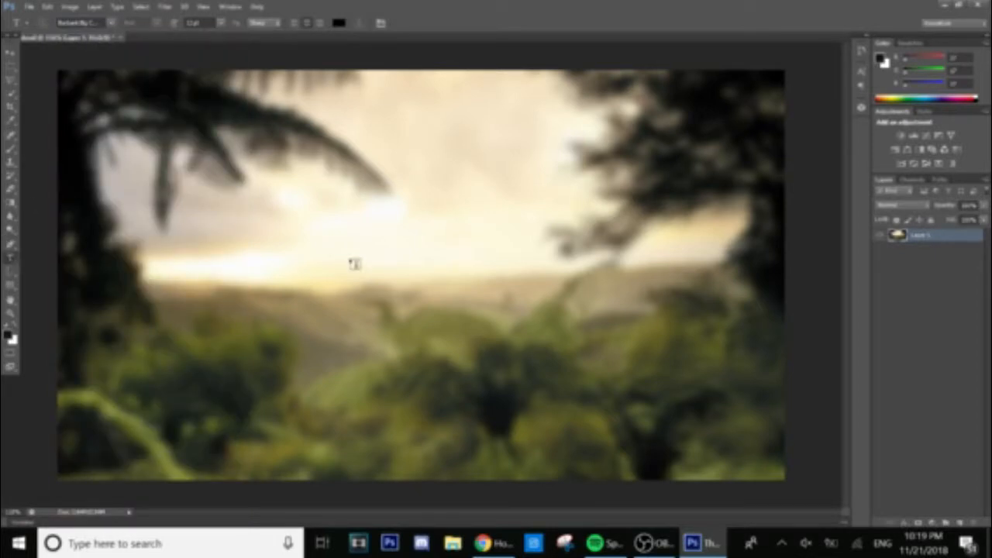
{"action": "left_click", "coordinate": [319, 242]}
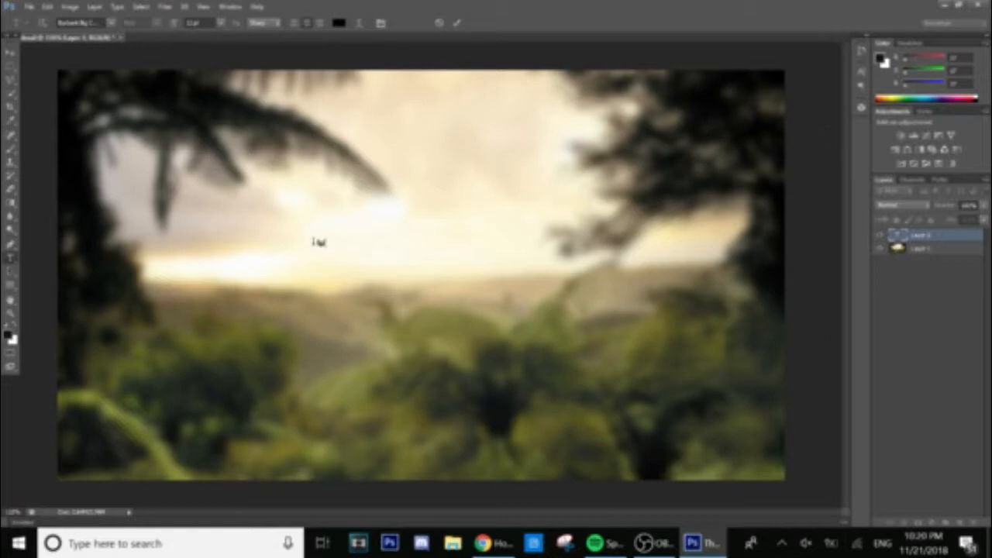
Scale the Fortnite text up and move it up and left.
{"action": "left_click", "coordinate": [10, 52]}
{"action": "key", "text": "ctrl+t"}
{"action": "left_click_drag", "start_coordinate": [330, 247], "coordinate": [718, 420]}
{"action": "left_click_drag", "start_coordinate": [666, 352], "coordinate": [574, 249]}
{"action": "left_click", "coordinate": [11, 258]}
{"action": "left_click", "coordinate": [445, 204]}
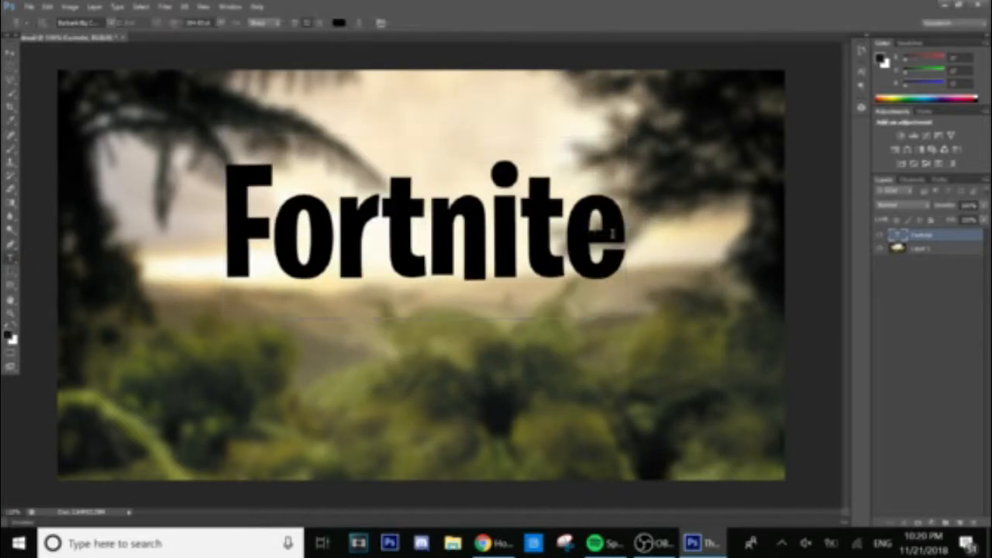
Replace Fortnite with 'How to make' / 'Thumbnails' on two lines and move it higher.
{"action": "left_click", "coordinate": [375, 236]}
{"action": "left_click_drag", "start_coordinate": [375, 236], "coordinate": [5, 226]}
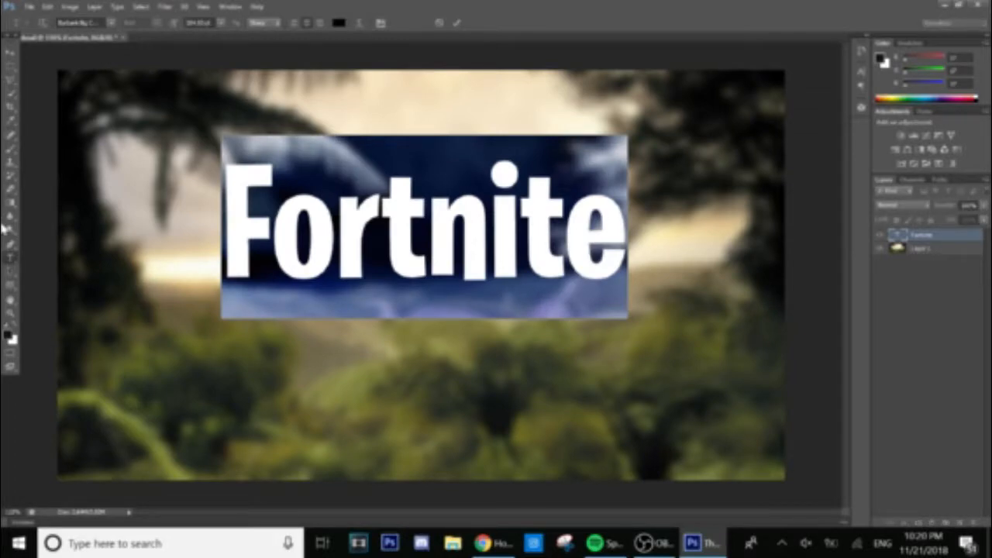
{"action": "type", "text": "How to make"}
{"action": "key", "text": "Return"}
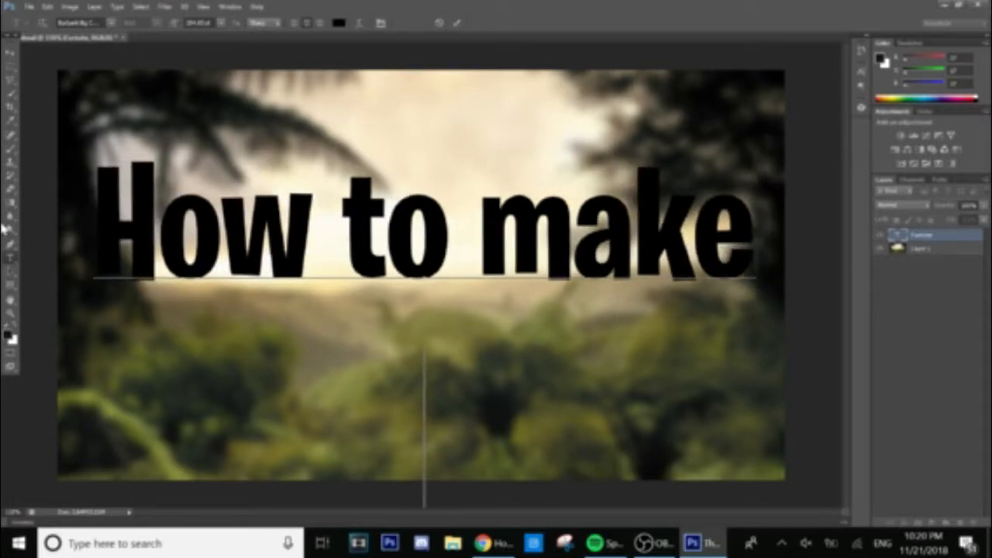
{"action": "type", "text": "Thumbnails"}
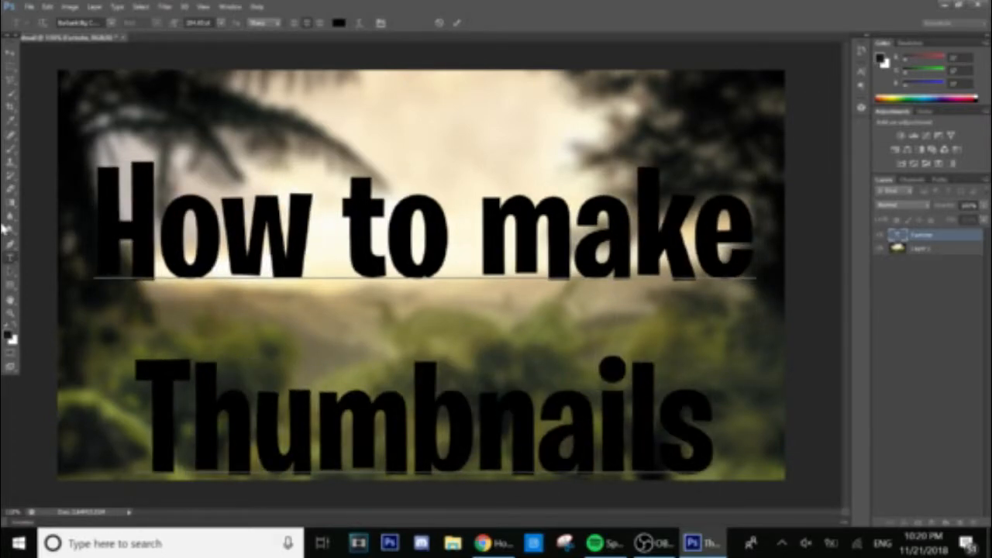
{"action": "key", "text": "BackSpace"}
{"action": "key", "text": "BackSpace"}
{"action": "key", "text": "BackSpace"}
{"action": "key", "text": "BackSpace"}
{"action": "type", "text": "ails"}
{"action": "left_click", "coordinate": [11, 54]}
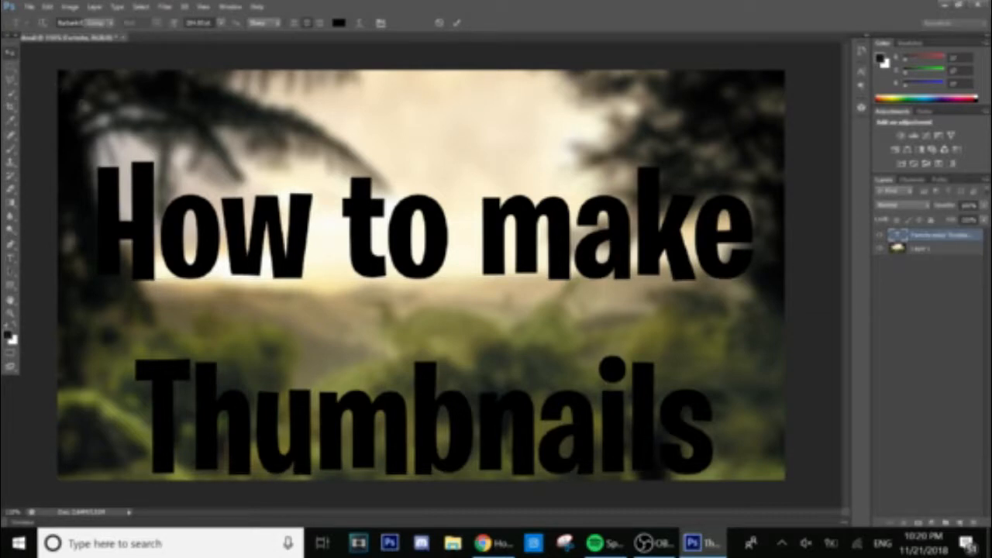
{"action": "left_click_drag", "start_coordinate": [360, 284], "coordinate": [383, 247]}
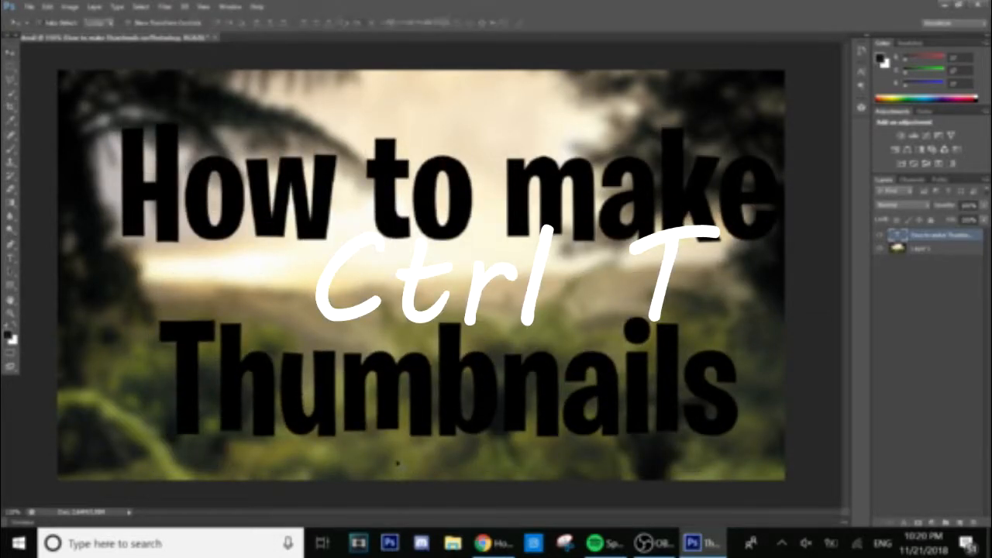
Shrink the title from its corner, move it toward the centre, and apply the resize.
{"action": "key", "text": "ctrl+t"}
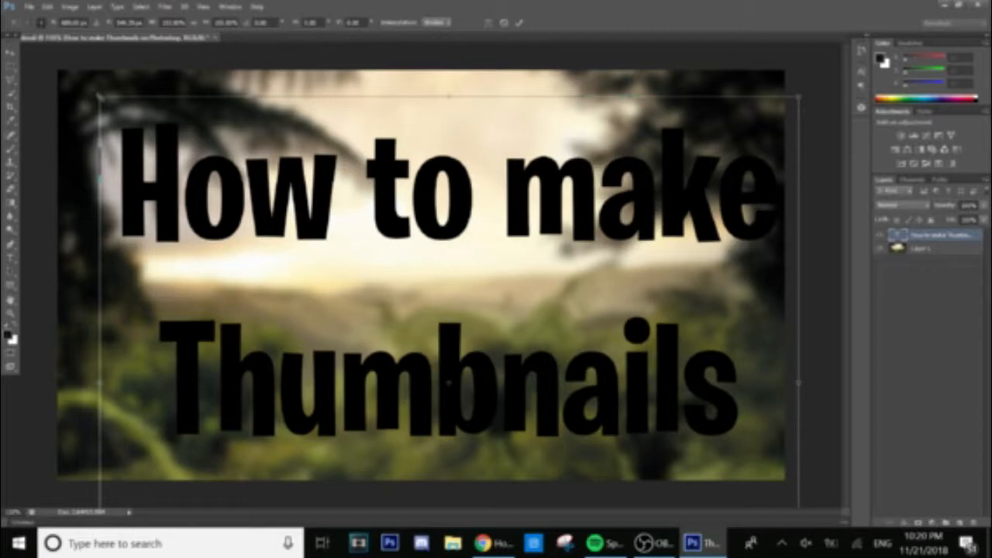
{"action": "left_click_drag", "start_coordinate": [99, 97], "coordinate": [405, 250]}
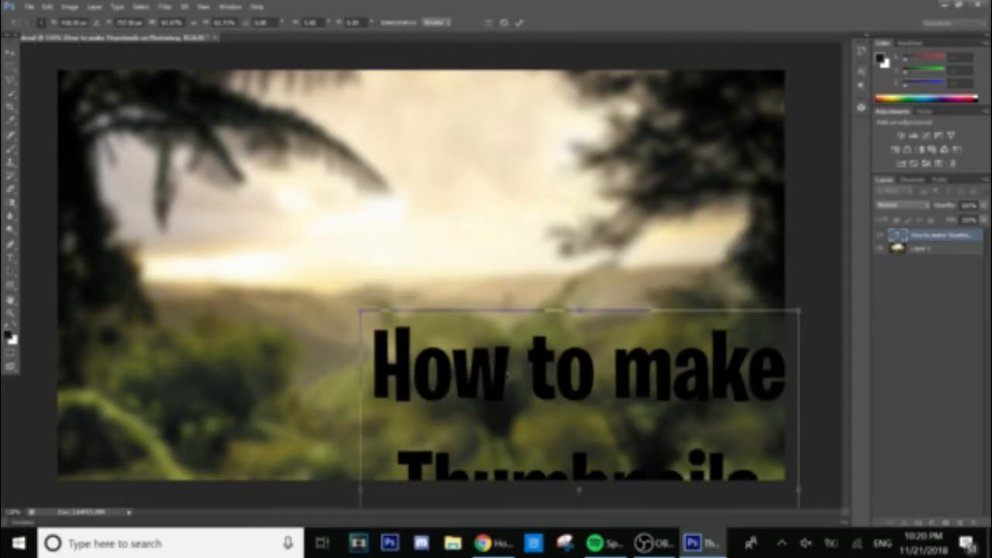
{"action": "left_click_drag", "start_coordinate": [507, 376], "coordinate": [418, 147]}
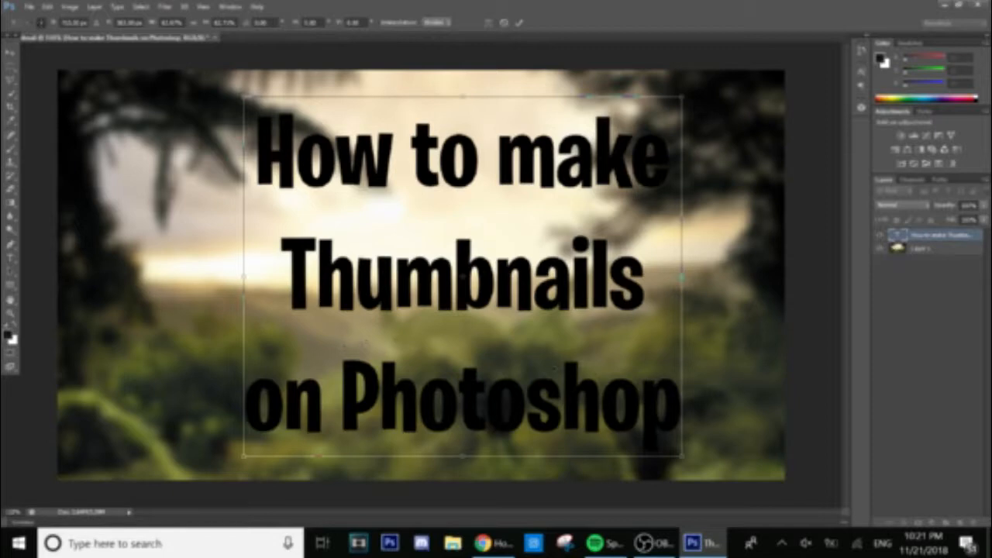
{"action": "left_click", "coordinate": [10, 54]}
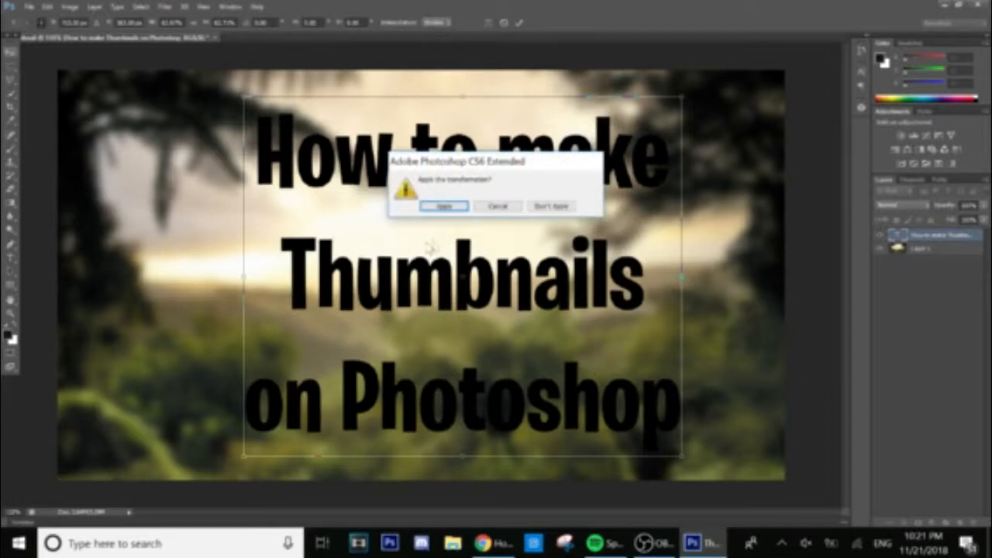
{"action": "left_click", "coordinate": [444, 206]}
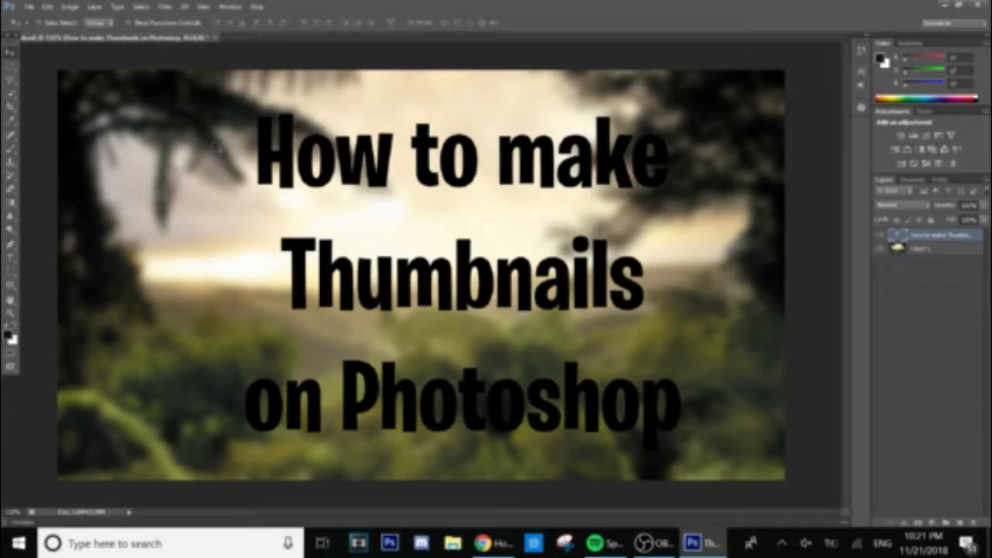
Select all, align the title to the canvas's horizontal centre, then deselect.
{"action": "key", "text": "ctrl+a"}
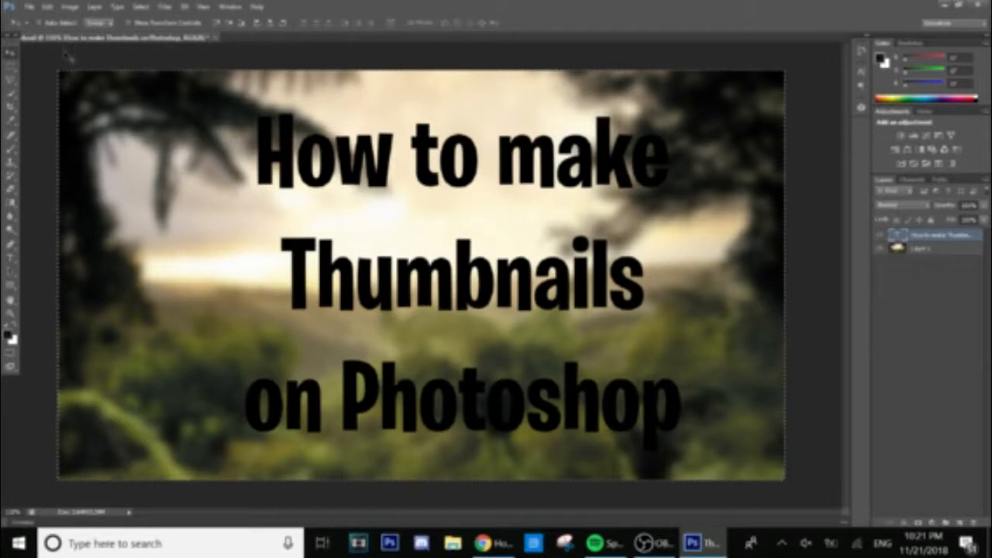
{"action": "left_click", "coordinate": [271, 24]}
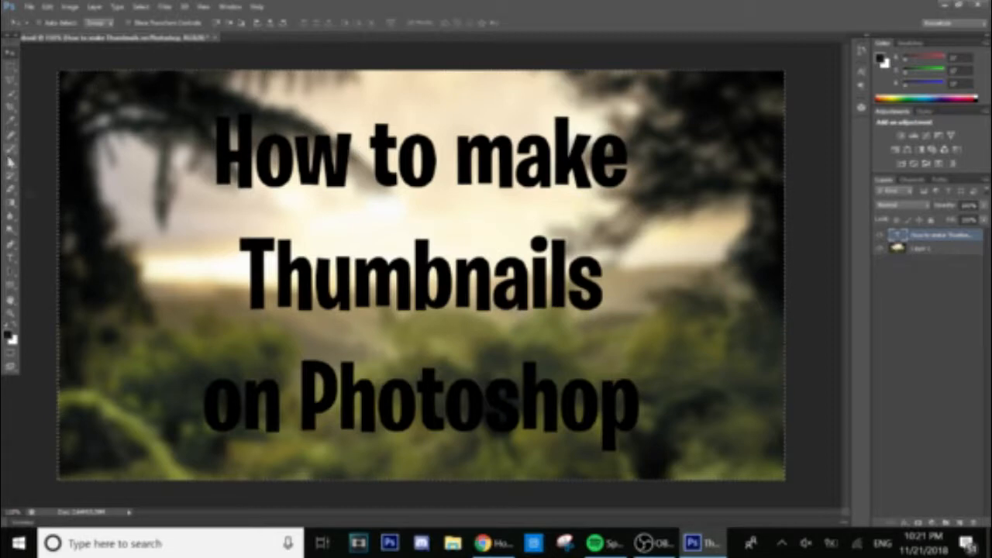
{"action": "left_click", "coordinate": [10, 76]}
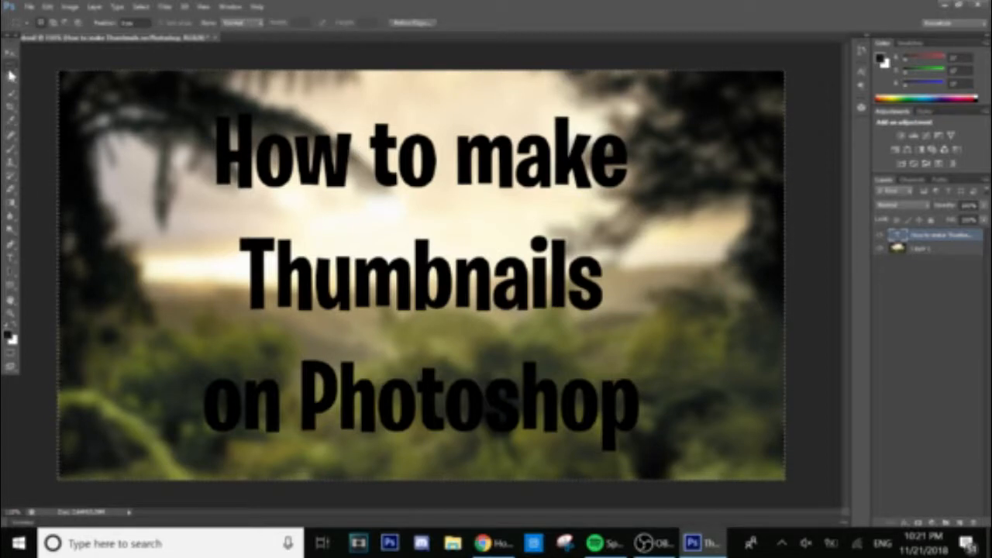
{"action": "right_click", "coordinate": [93, 98]}
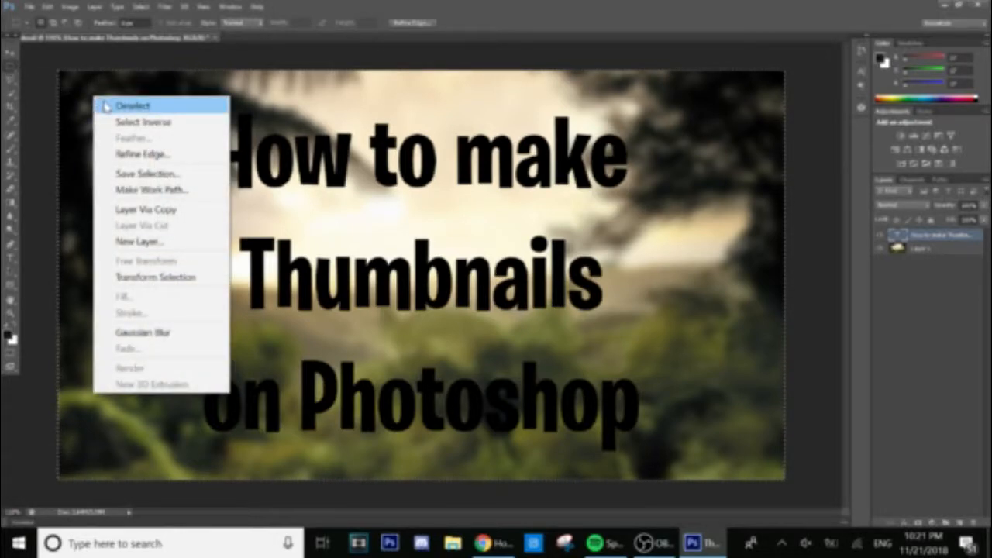
{"action": "left_click", "coordinate": [104, 104]}
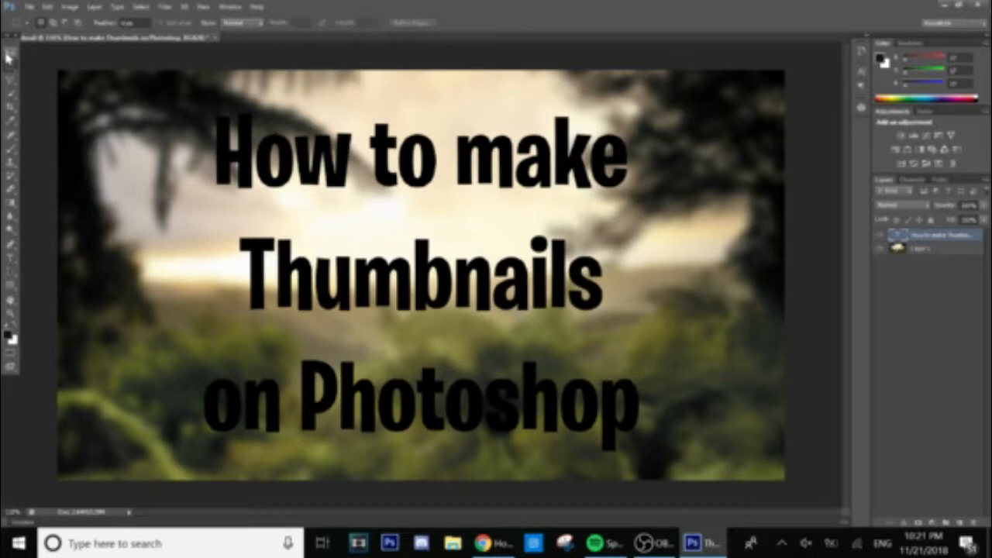
{"action": "left_click", "coordinate": [9, 57]}
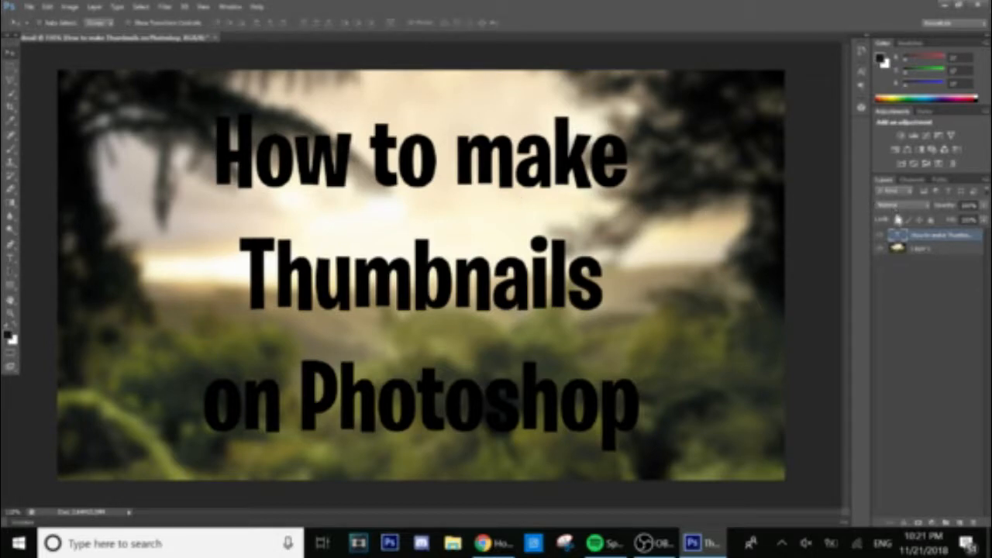
{"action": "left_click", "coordinate": [12, 260]}
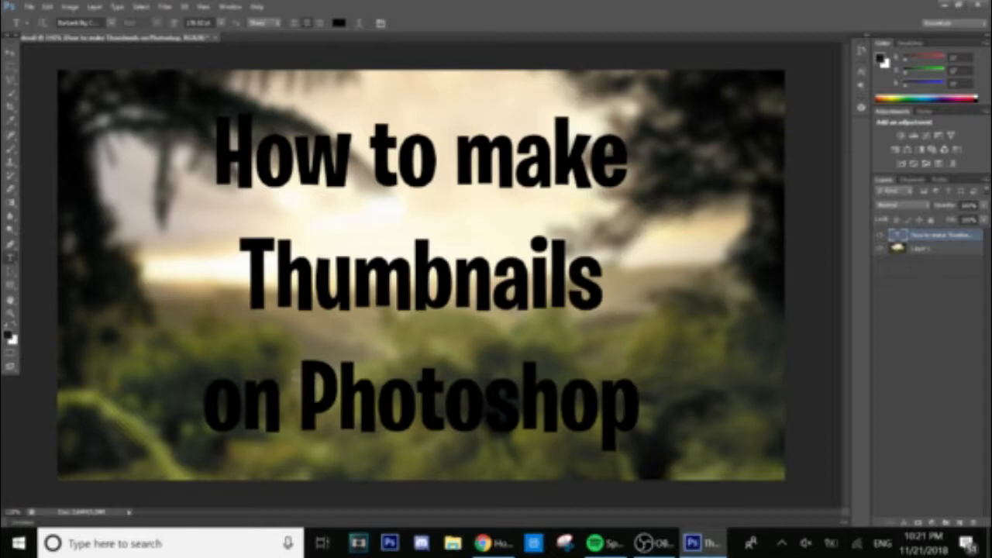
Colour the word 'Photoshop' bright blue, then select the word 'How' in the top line.
{"action": "left_click_drag", "start_coordinate": [299, 399], "coordinate": [640, 399]}
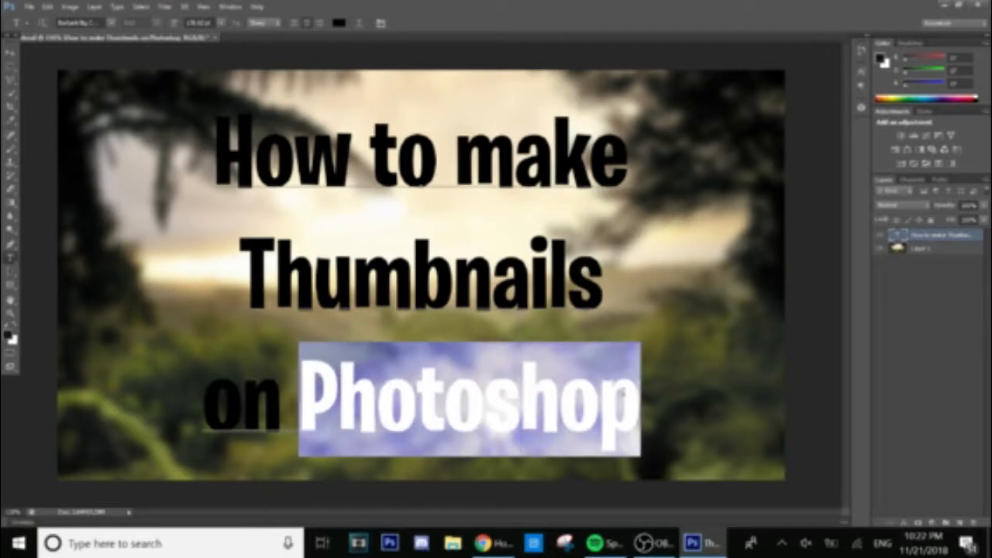
{"action": "left_click", "coordinate": [340, 22]}
{"action": "left_click", "coordinate": [492, 412]}
{"action": "left_click", "coordinate": [477, 376]}
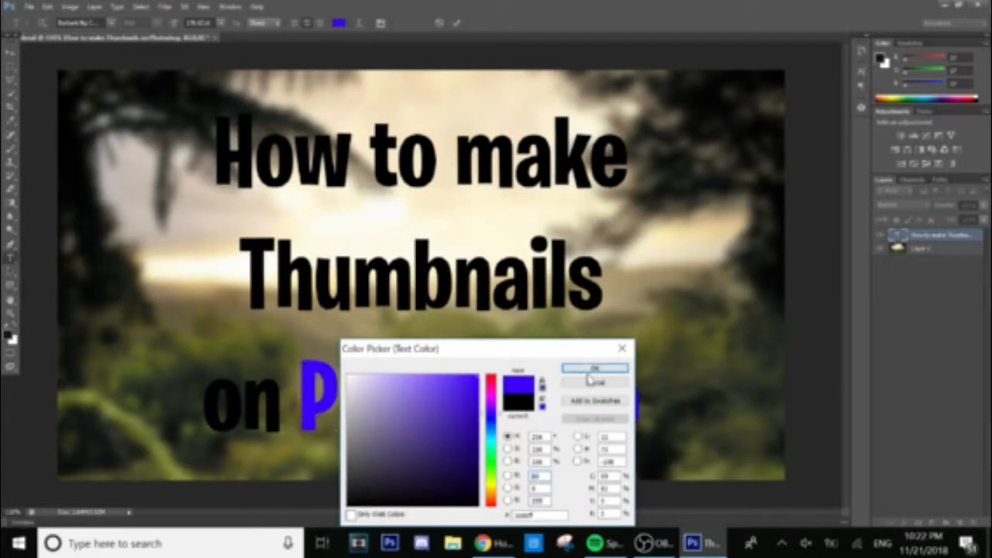
{"action": "left_click", "coordinate": [492, 377]}
{"action": "left_click", "coordinate": [492, 468]}
{"action": "left_click", "coordinate": [492, 415]}
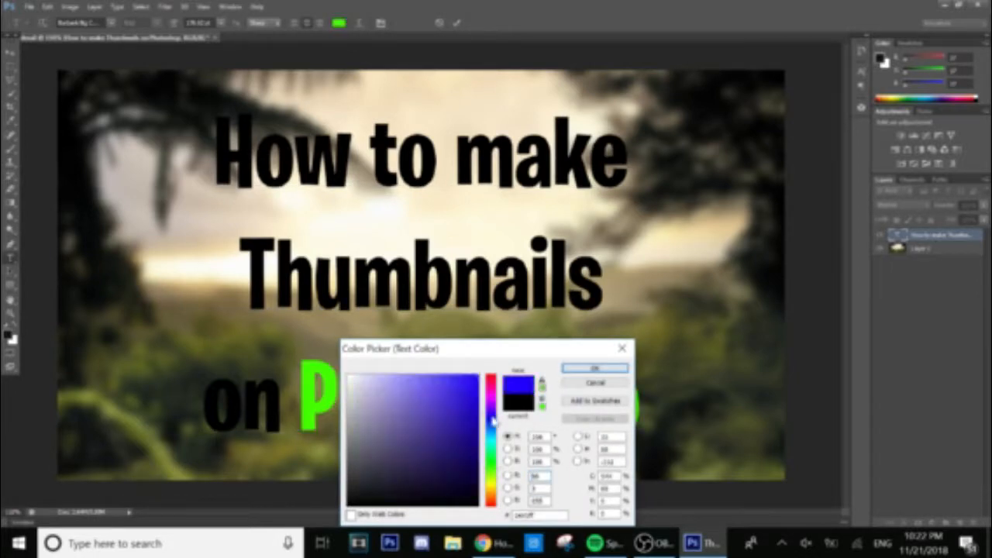
{"action": "left_click", "coordinate": [597, 369]}
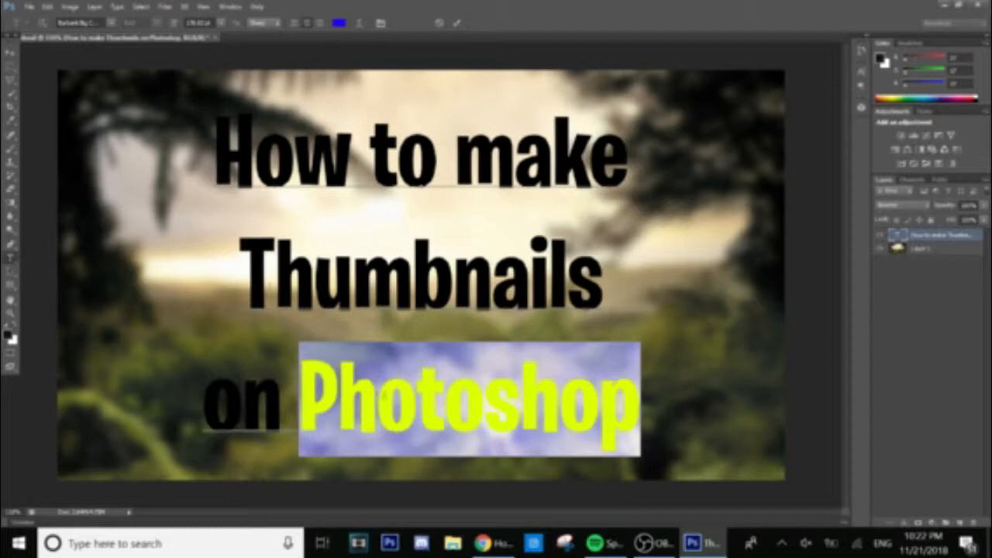
{"action": "left_click", "coordinate": [384, 395]}
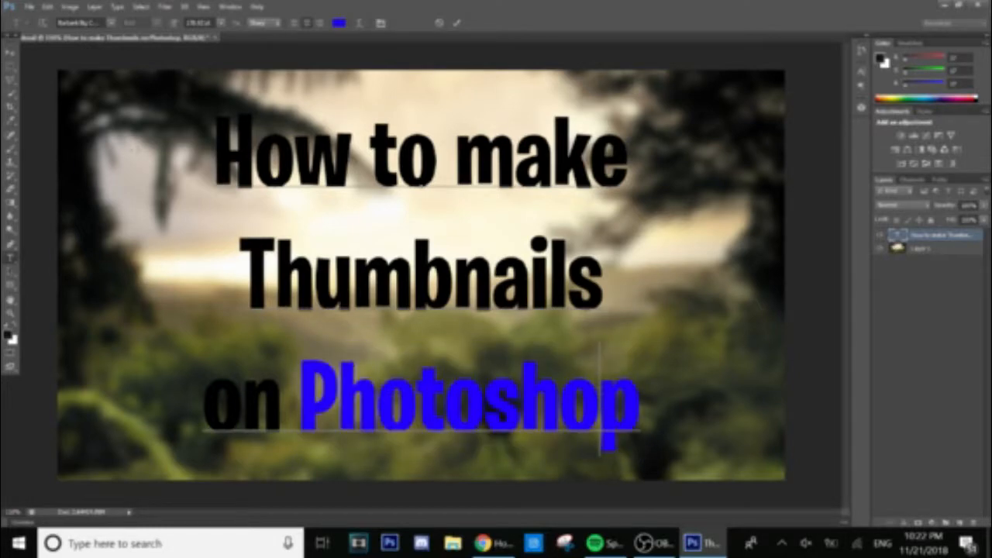
{"action": "left_click_drag", "start_coordinate": [214, 155], "coordinate": [352, 155]}
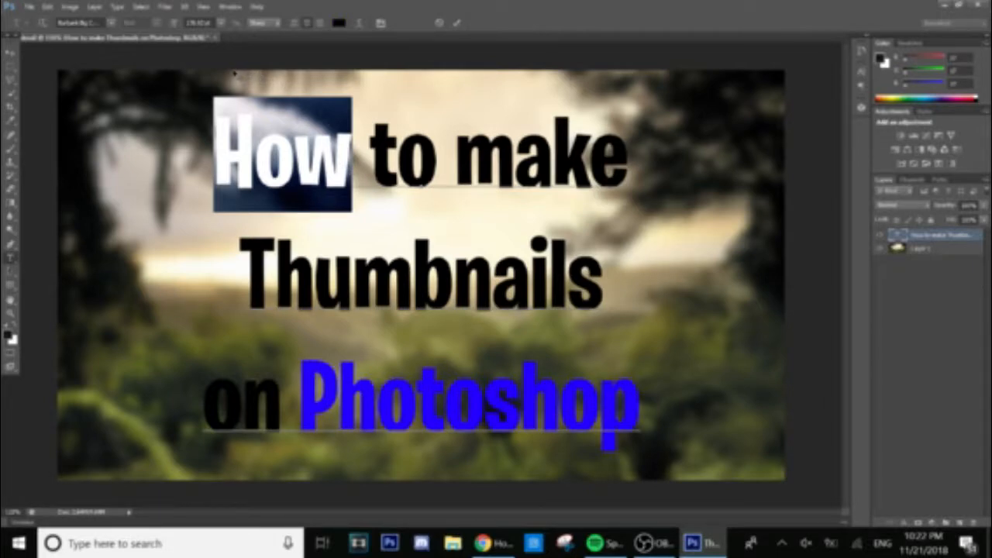
Set the selected word 'How' to pure bright red and commit the text edit.
{"action": "left_click", "coordinate": [338, 23]}
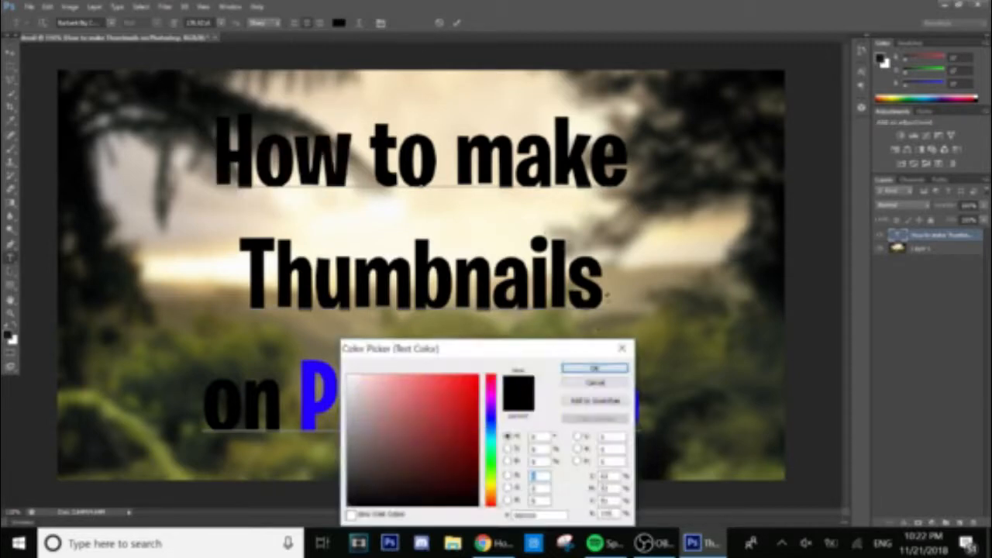
{"action": "left_click", "coordinate": [437, 438]}
{"action": "left_click_drag", "start_coordinate": [436, 437], "coordinate": [479, 375]}
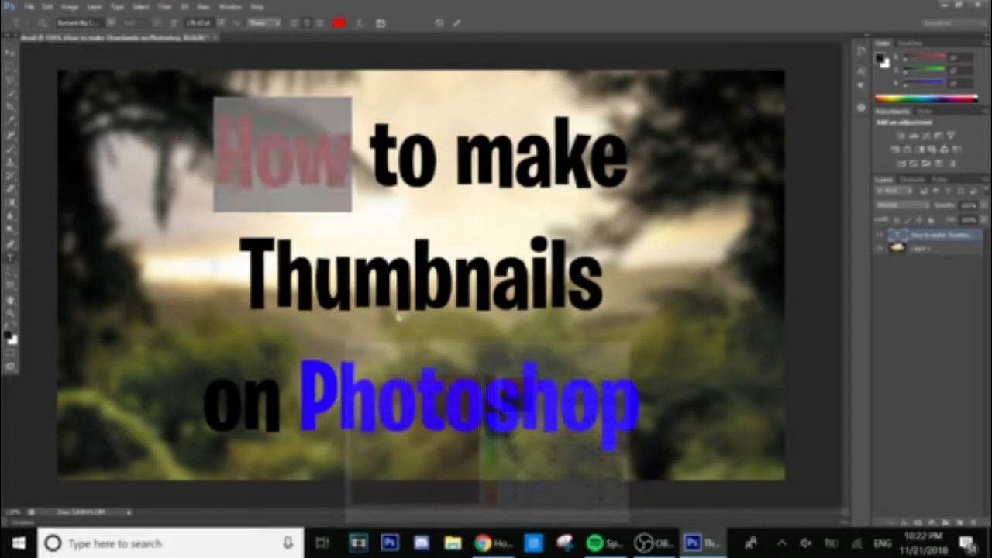
{"action": "left_click", "coordinate": [577, 368]}
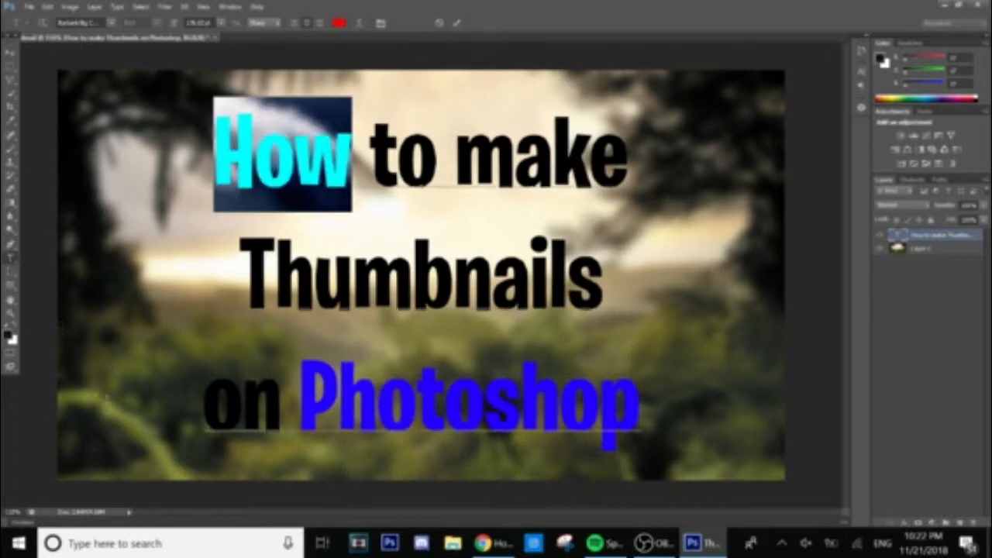
{"action": "left_click", "coordinate": [9, 52]}
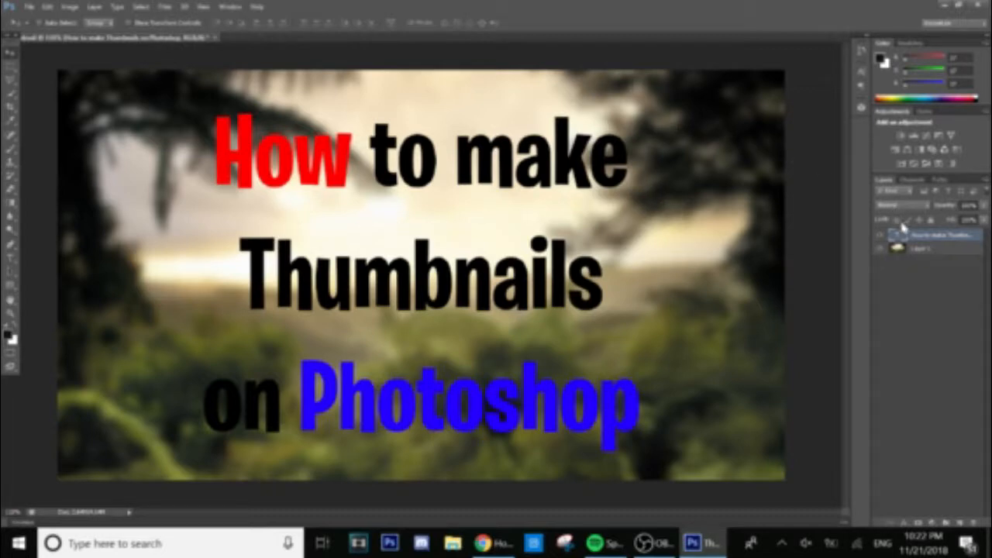
Open the text layer's Blending Options and add a white Outer Glow.
{"action": "right_click", "coordinate": [911, 237]}
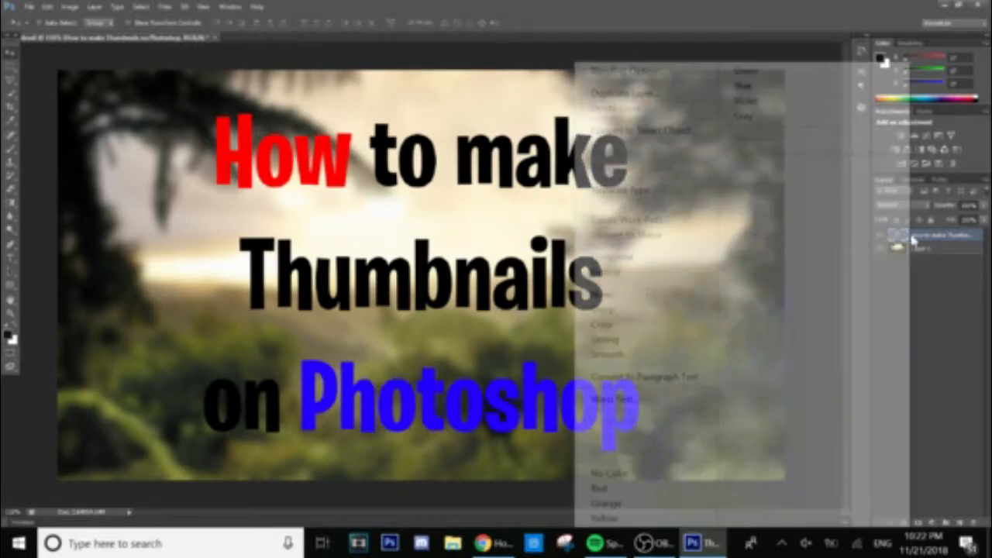
{"action": "left_click", "coordinate": [643, 72]}
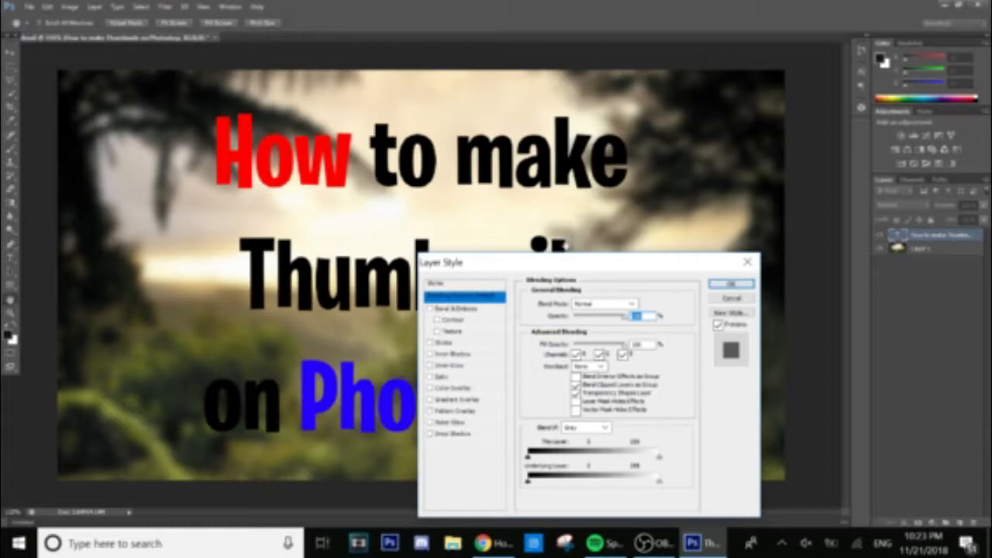
{"action": "left_click_drag", "start_coordinate": [571, 263], "coordinate": [585, 72]}
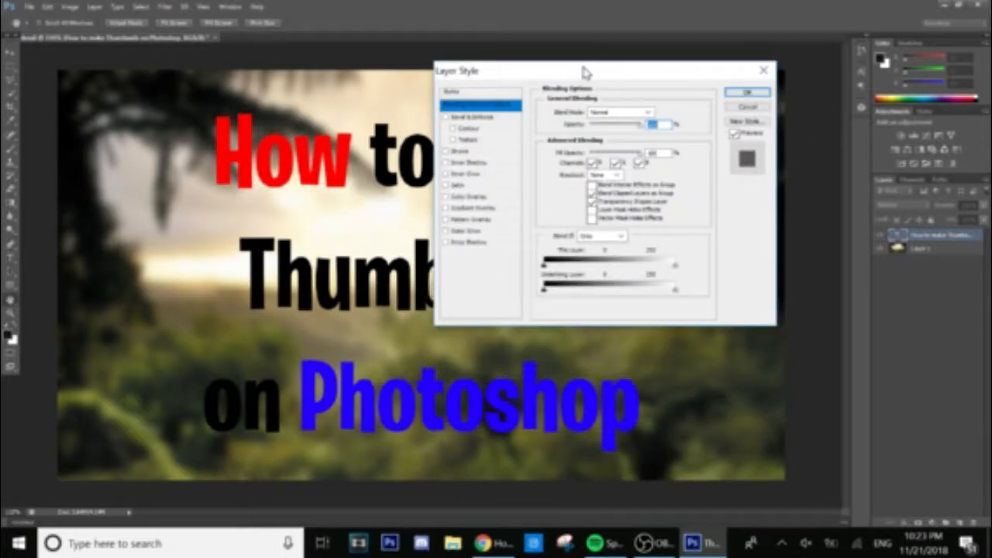
{"action": "left_click", "coordinate": [459, 232]}
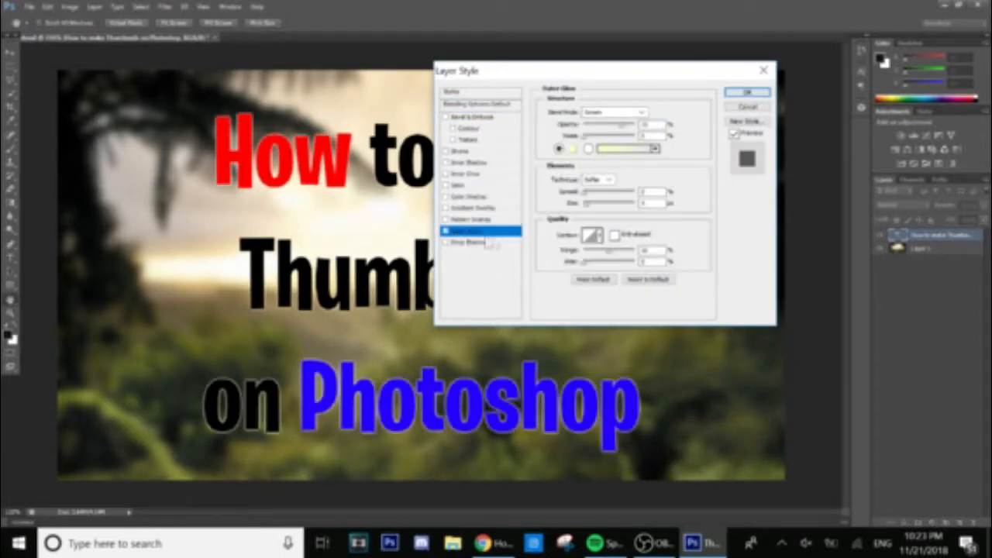
{"action": "left_click", "coordinate": [572, 149]}
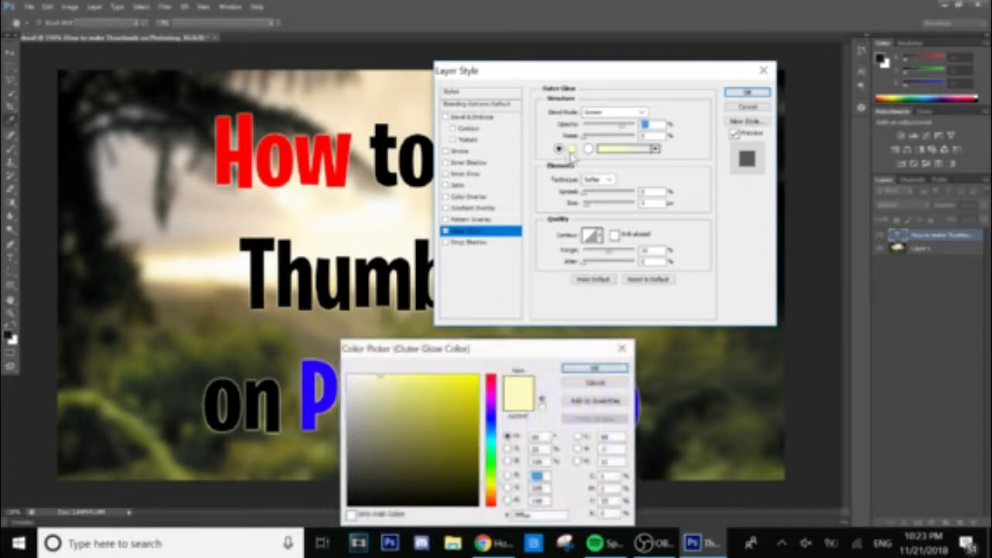
{"action": "mouse_move", "coordinate": [409, 366]}
{"action": "left_mouse_down"}
{"action": "mouse_move", "coordinate": [364, 349]}
{"action": "mouse_move", "coordinate": [373, 345]}
{"action": "left_mouse_up"}
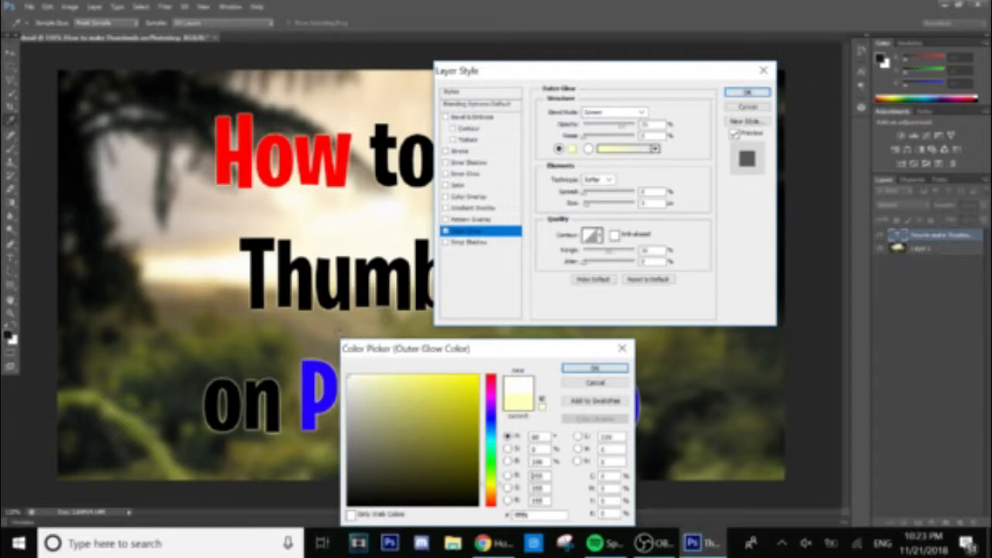
{"action": "left_click", "coordinate": [592, 368]}
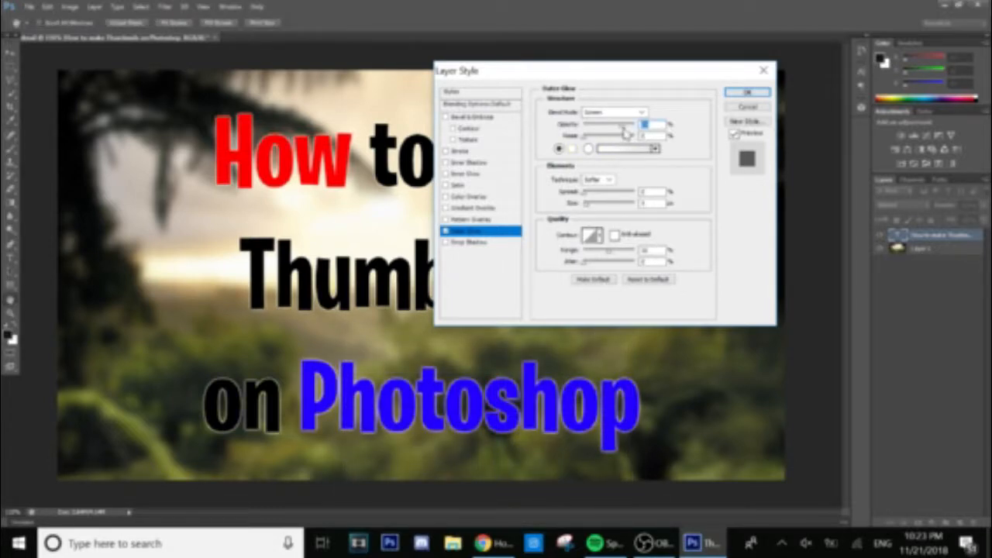
Set the glow to 100% opacity and 100% spread with a small size for a thin outline.
{"action": "left_click_drag", "start_coordinate": [622, 127], "coordinate": [643, 129]}
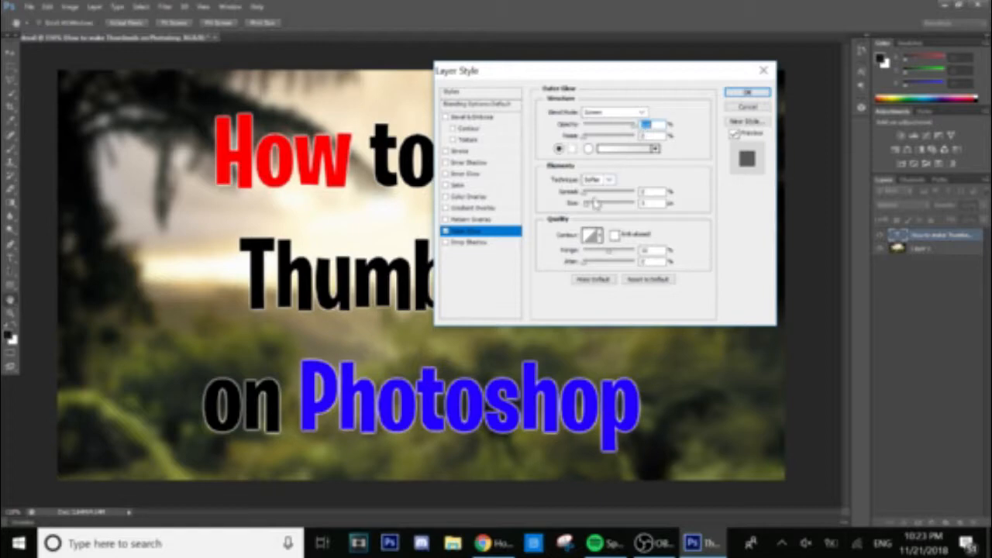
{"action": "left_click_drag", "start_coordinate": [586, 194], "coordinate": [660, 192]}
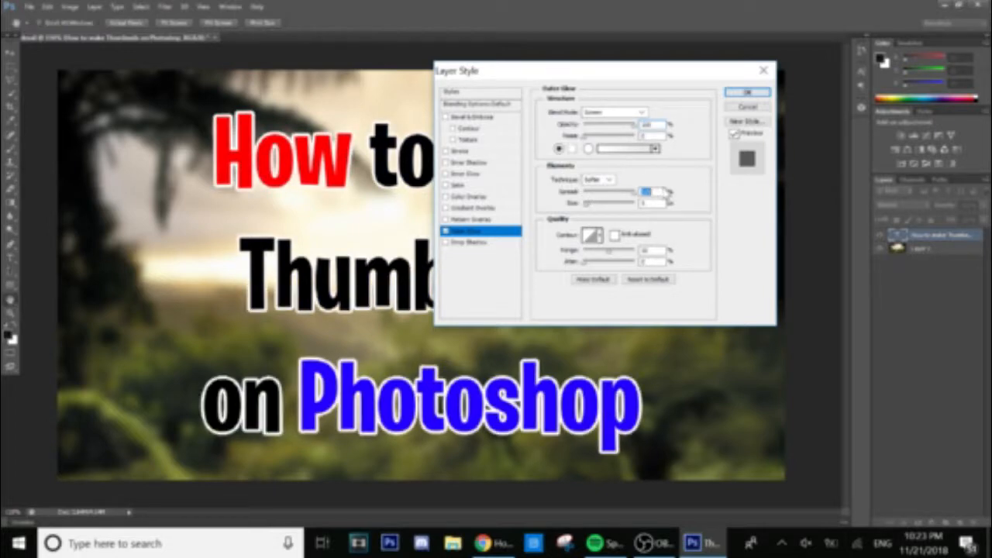
{"action": "left_click", "coordinate": [590, 206]}
{"action": "left_click_drag", "start_coordinate": [590, 206], "coordinate": [589, 210]}
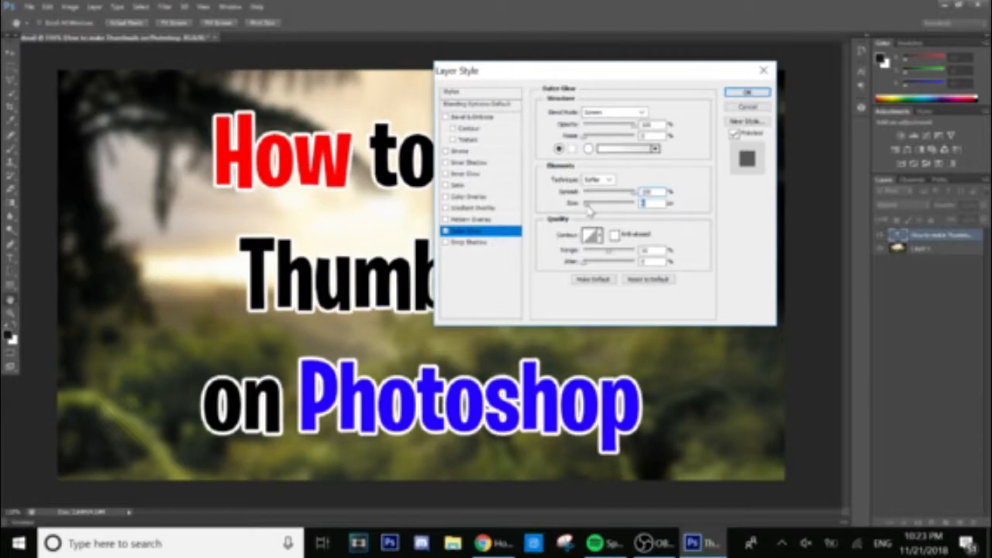
{"action": "left_click", "coordinate": [482, 242]}
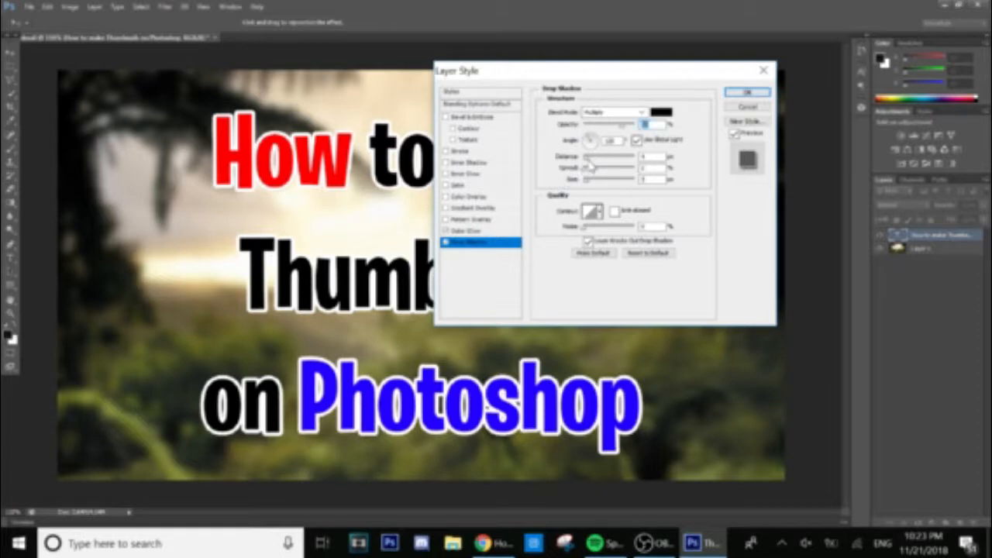
Give the title a drop shadow with 0 distance, high spread, thinner size and adjusted opacity, then apply.
{"action": "left_click_drag", "start_coordinate": [587, 159], "coordinate": [674, 172]}
{"action": "mouse_move", "coordinate": [592, 183]}
{"action": "left_mouse_down"}
{"action": "mouse_move", "coordinate": [621, 175]}
{"action": "mouse_move", "coordinate": [590, 184]}
{"action": "left_mouse_up"}
{"action": "left_click", "coordinate": [629, 172]}
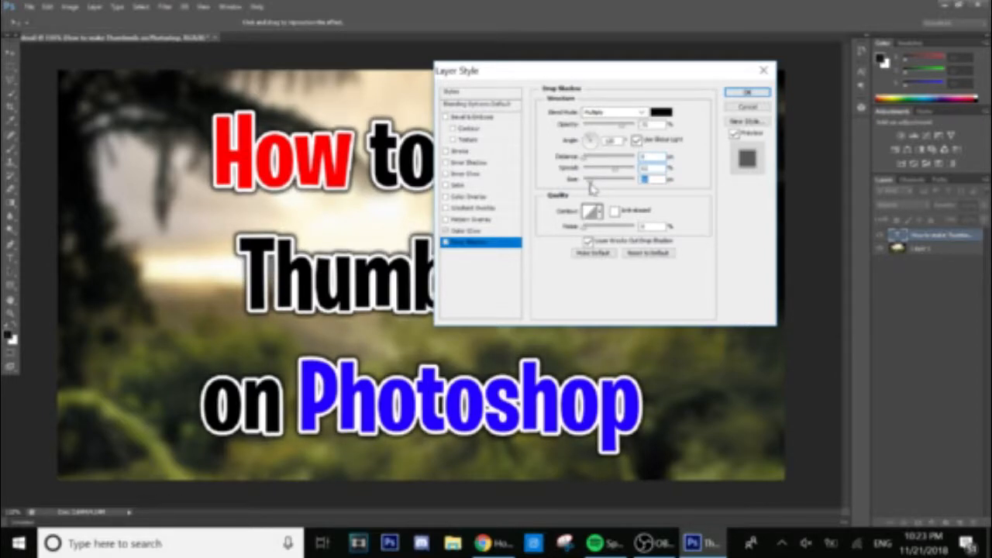
{"action": "left_click", "coordinate": [643, 125]}
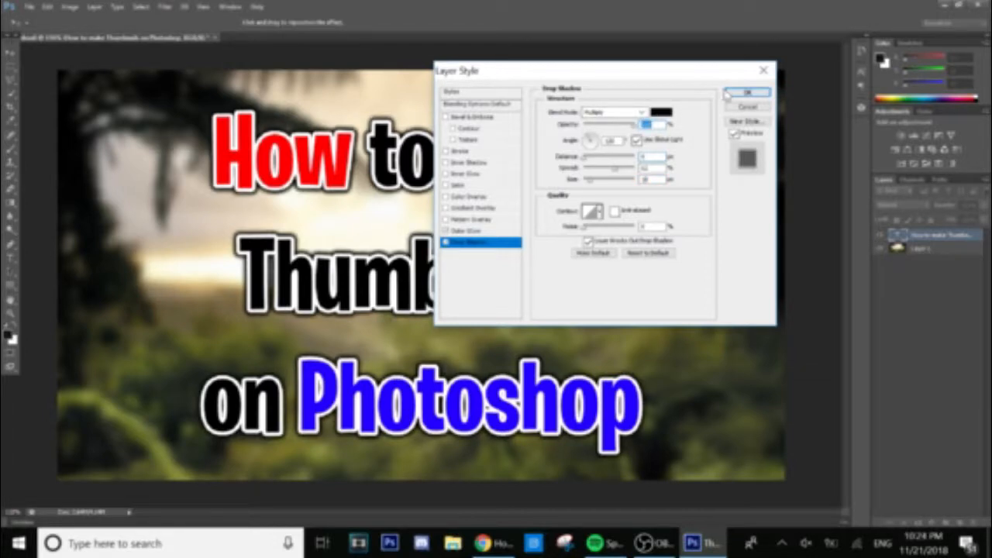
{"action": "left_click", "coordinate": [747, 91]}
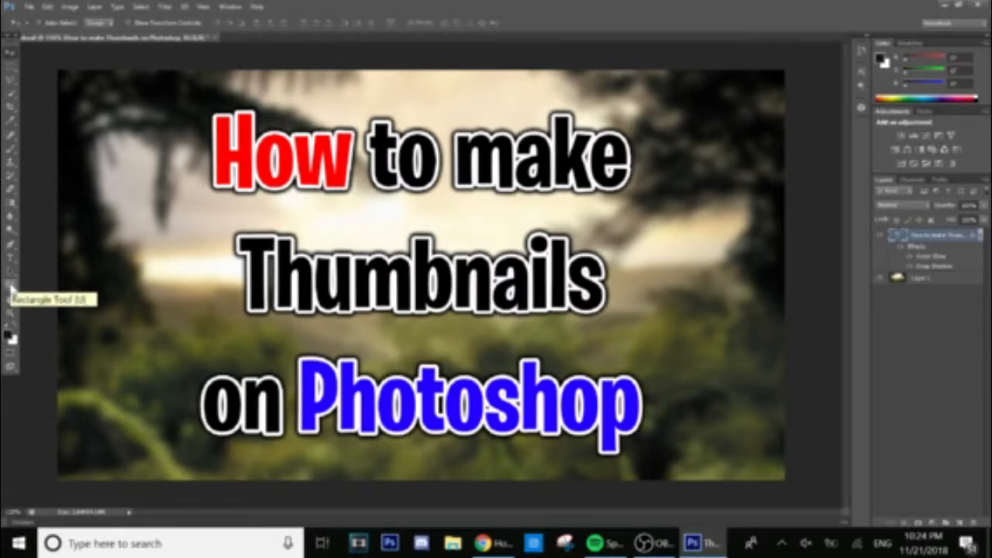
Hide the title text layer and the forest Layer 1, then pick another tool from the toolbar.
{"action": "left_click", "coordinate": [879, 235]}
{"action": "left_click", "coordinate": [881, 279]}
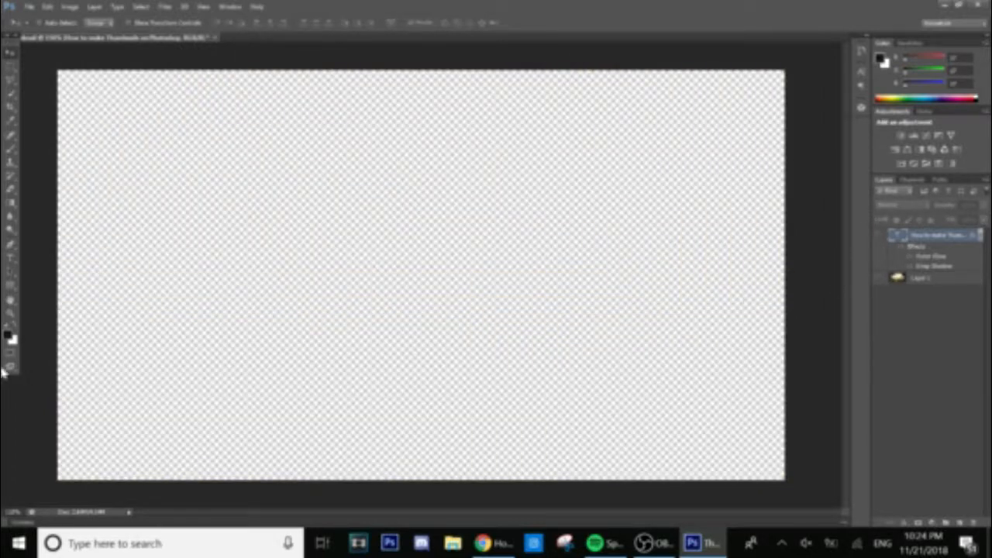
{"action": "left_click", "coordinate": [9, 288]}
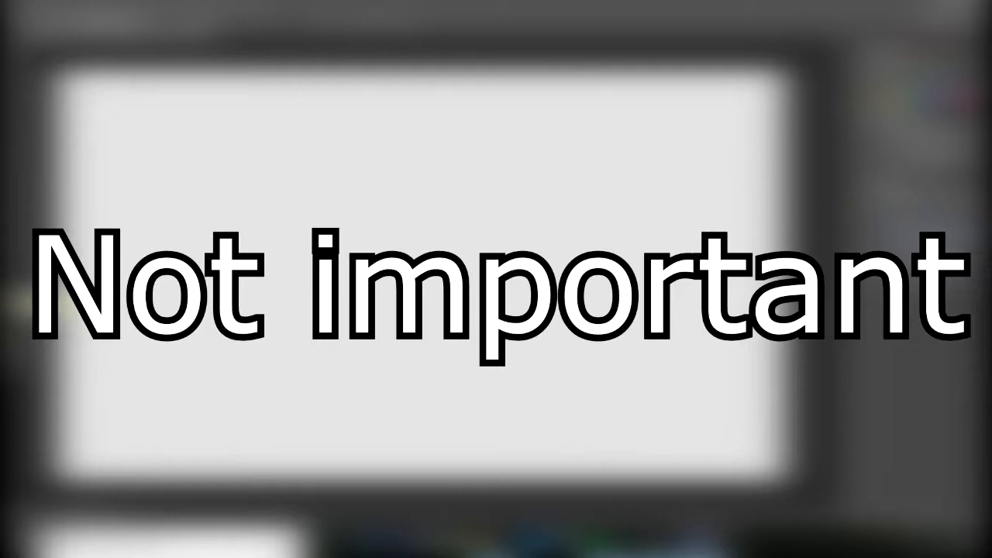
{"action": "right_click", "coordinate": [10, 290]}
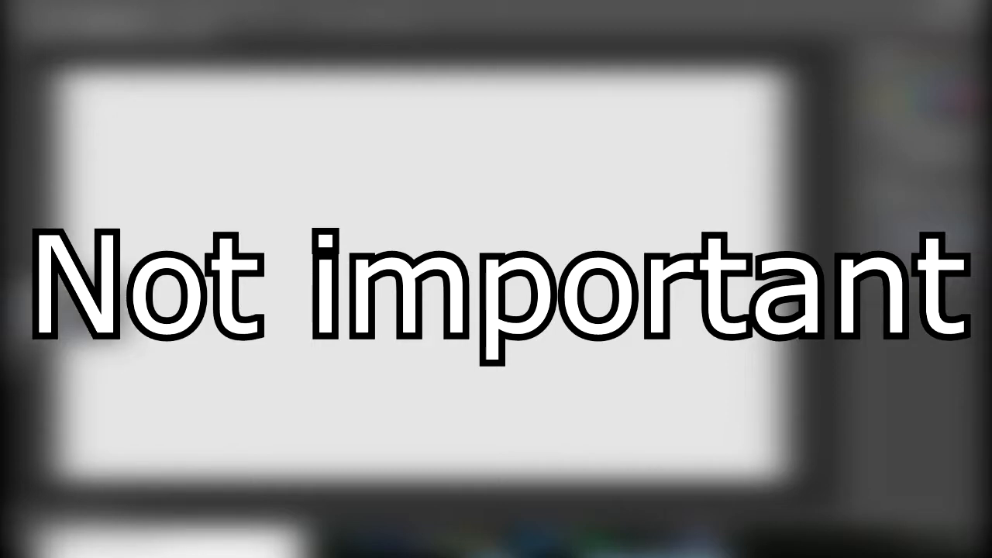
{"action": "right_click", "coordinate": [10, 291]}
{"action": "left_click", "coordinate": [10, 291]}
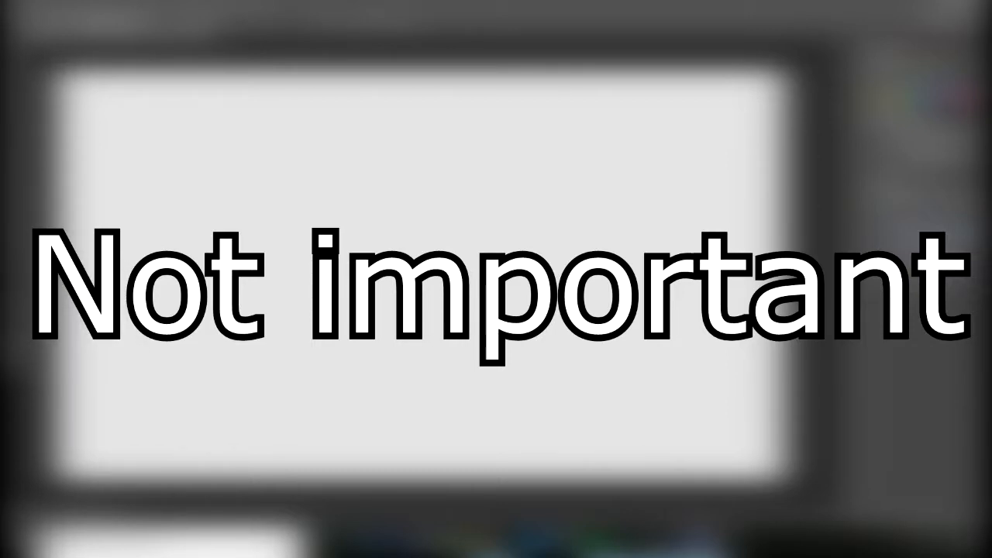